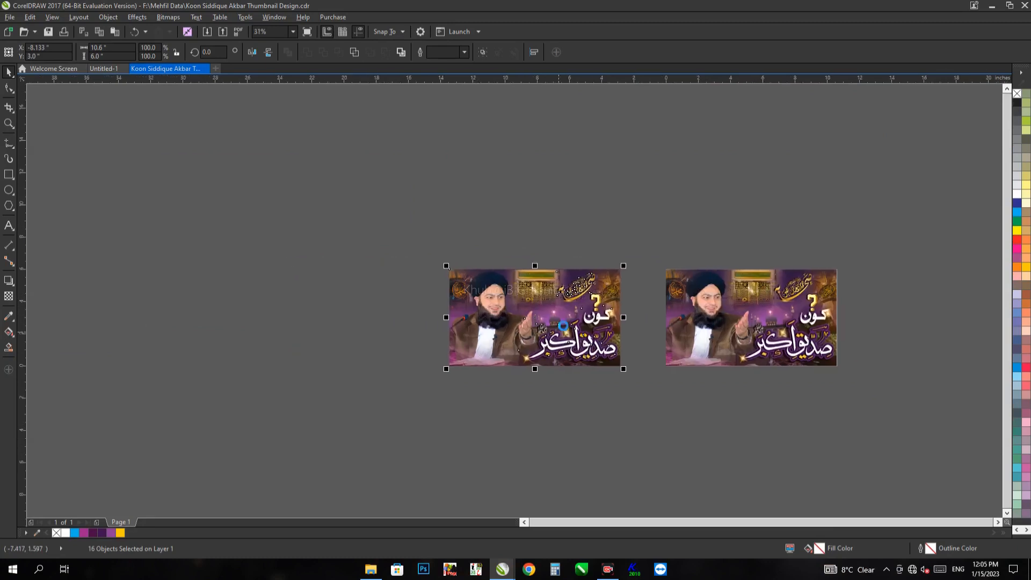
Step: Move the selected thumbnail copy farther left from the other copy and deselect it
{"action": "left_click_drag", "start_coordinate": [457, 304], "coordinate": [385, 310]}
{"action": "left_click", "coordinate": [569, 332]}
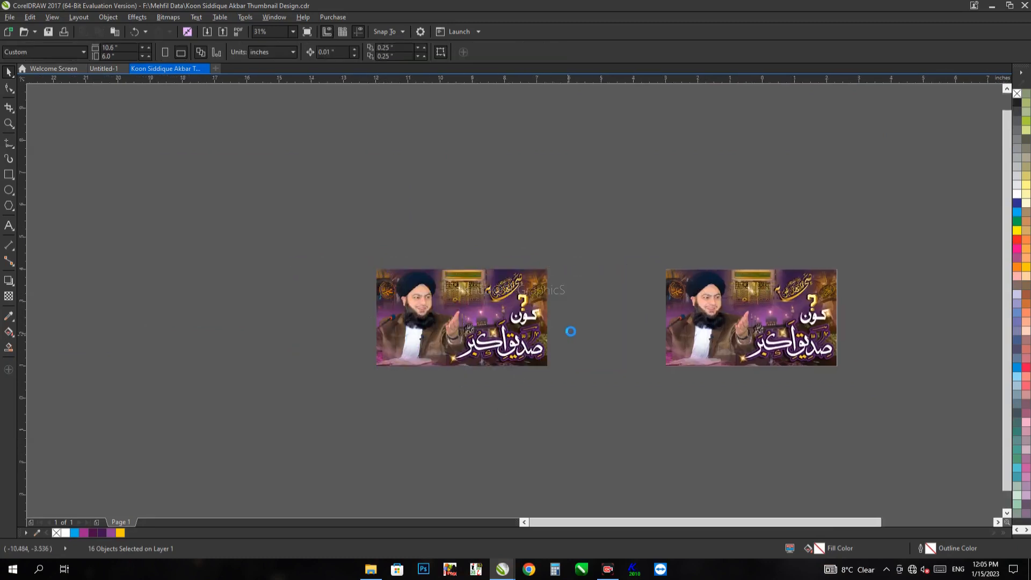
Step: Select the large title lettering at the thumbnail's lower right and move it up above the thumbnail
{"action": "scroll", "coordinate": [569, 333], "scroll_direction": "up", "scroll_amount": 2}
{"action": "left_click_drag", "start_coordinate": [583, 306], "coordinate": [345, 405]}
{"action": "scroll", "coordinate": [416, 344], "scroll_direction": "down", "scroll_amount": 2}
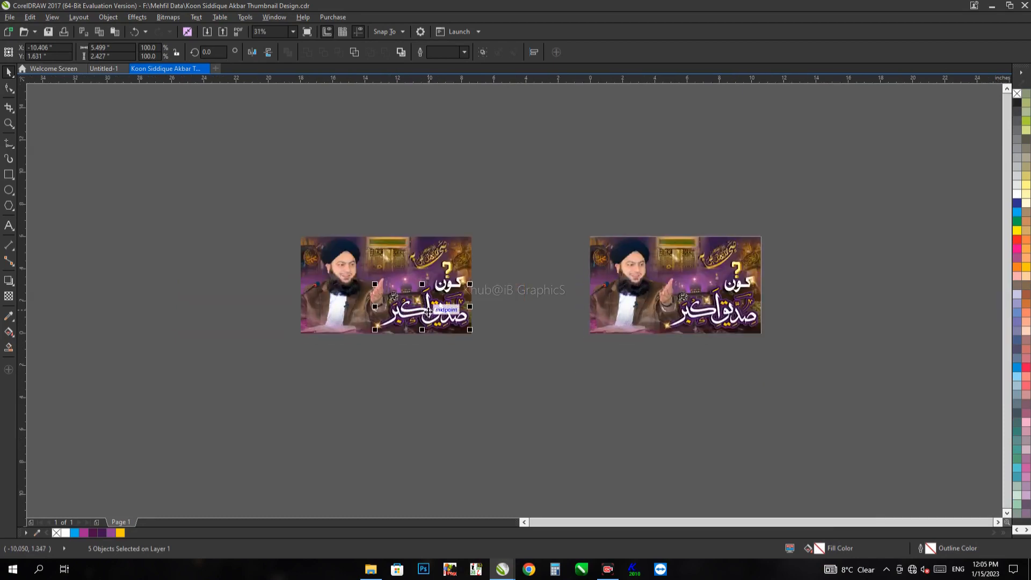
{"action": "left_click_drag", "start_coordinate": [425, 317], "coordinate": [420, 406]}
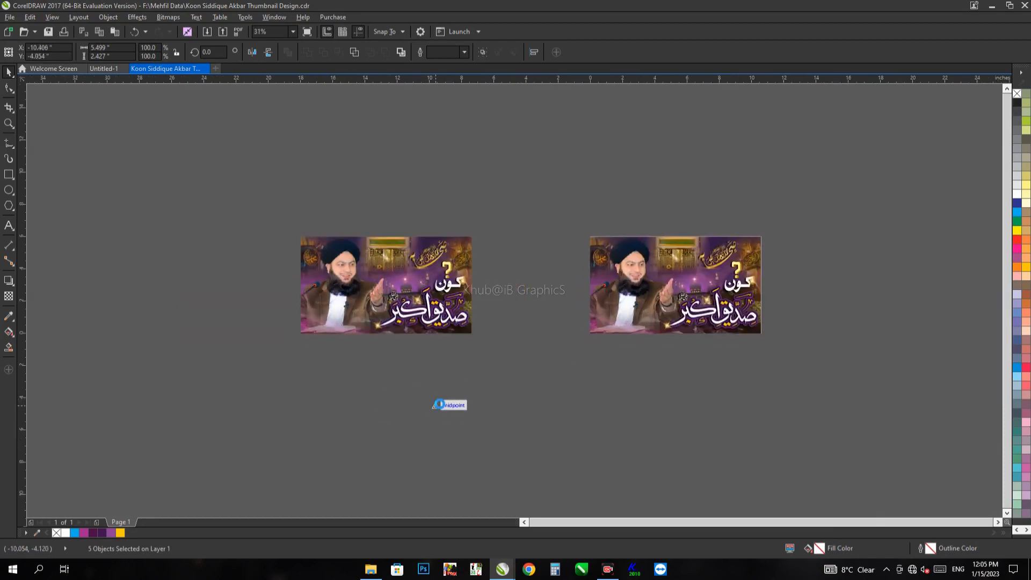
{"action": "key", "text": "ctrl+z"}
{"action": "scroll", "coordinate": [484, 228], "scroll_direction": "up", "scroll_amount": 2}
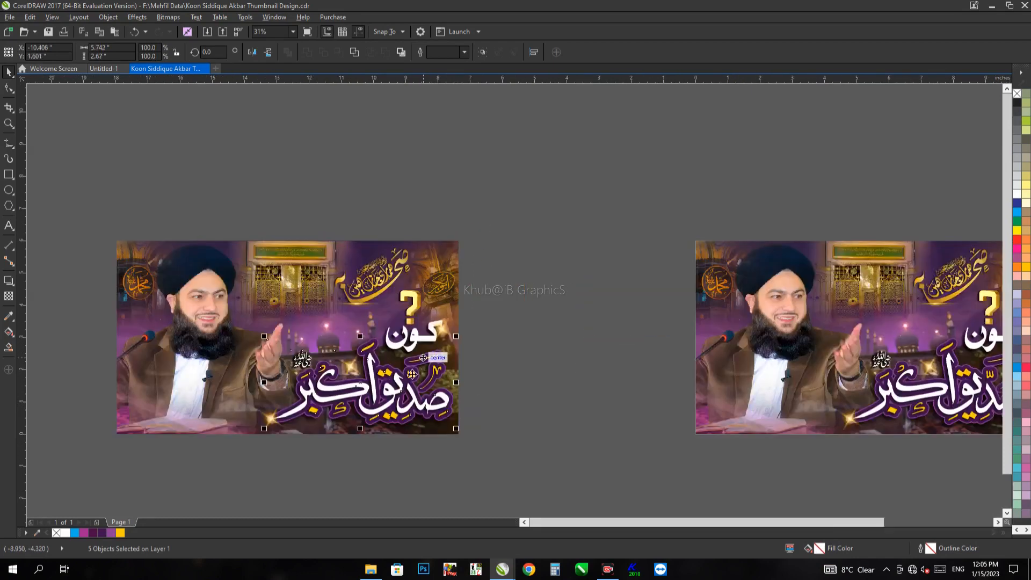
{"action": "left_click_drag", "start_coordinate": [444, 285], "coordinate": [472, 226]}
Step: Clear the remaining purple backing lettering out of the thumbnail frame
{"action": "left_click", "coordinate": [420, 438]}
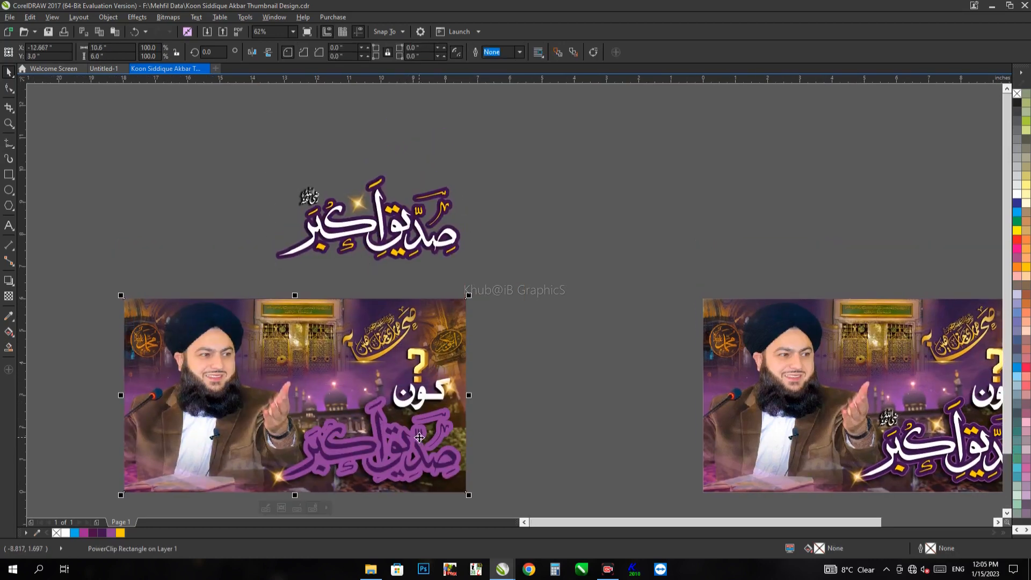
{"action": "left_click", "coordinate": [412, 458], "text": "ctrl"}
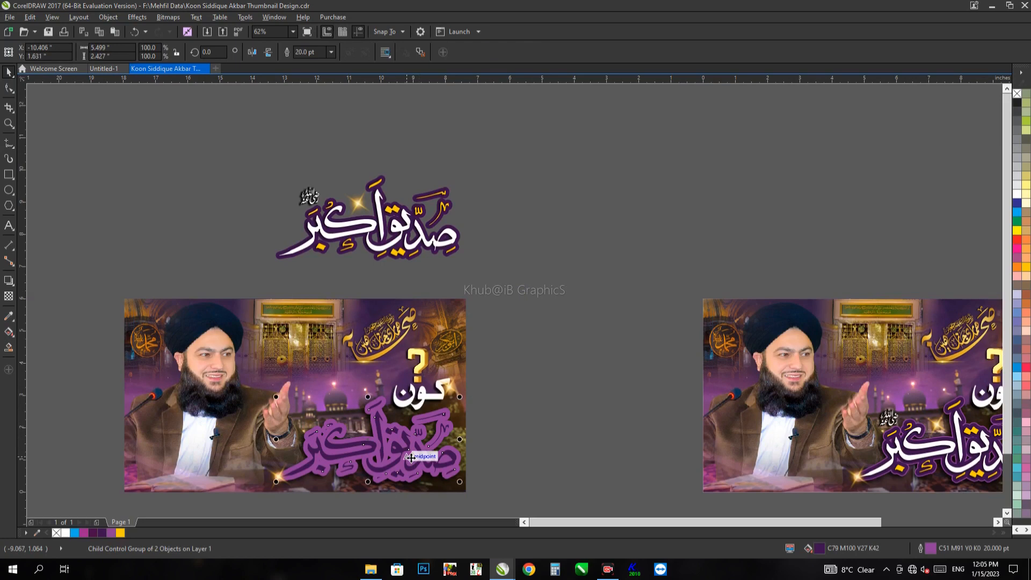
{"action": "key", "text": "Delete"}
Step: Repeat the last move on the white word, the question mark, the golden calligraphy and its light flare to lift them above the thumbnail
{"action": "left_click", "coordinate": [417, 392]}
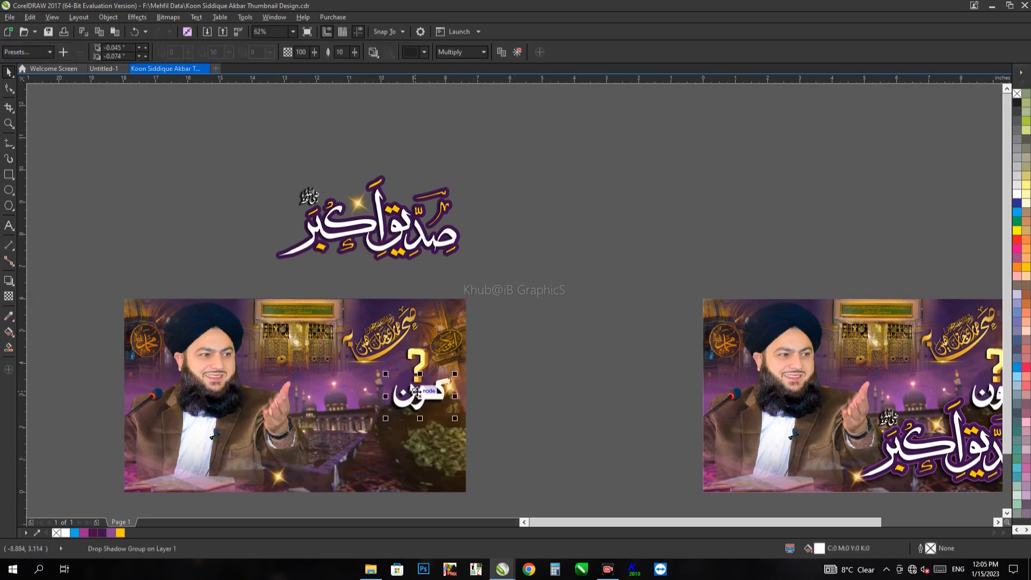
{"action": "key", "text": "ctrl+r"}
{"action": "left_click", "coordinate": [426, 361]}
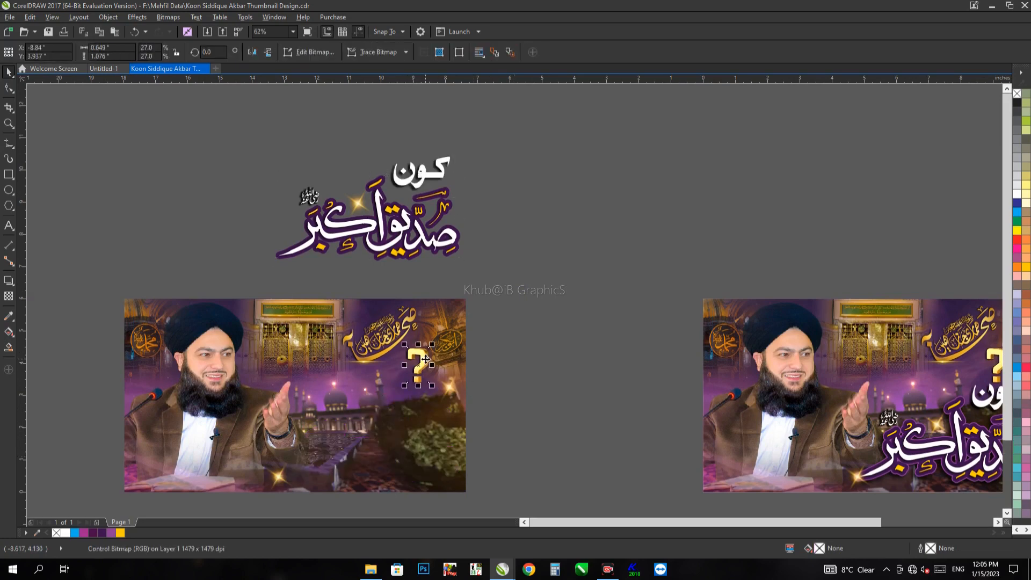
{"action": "key", "text": "ctrl+r"}
{"action": "left_click", "coordinate": [396, 325]}
{"action": "key", "text": "ctrl+r"}
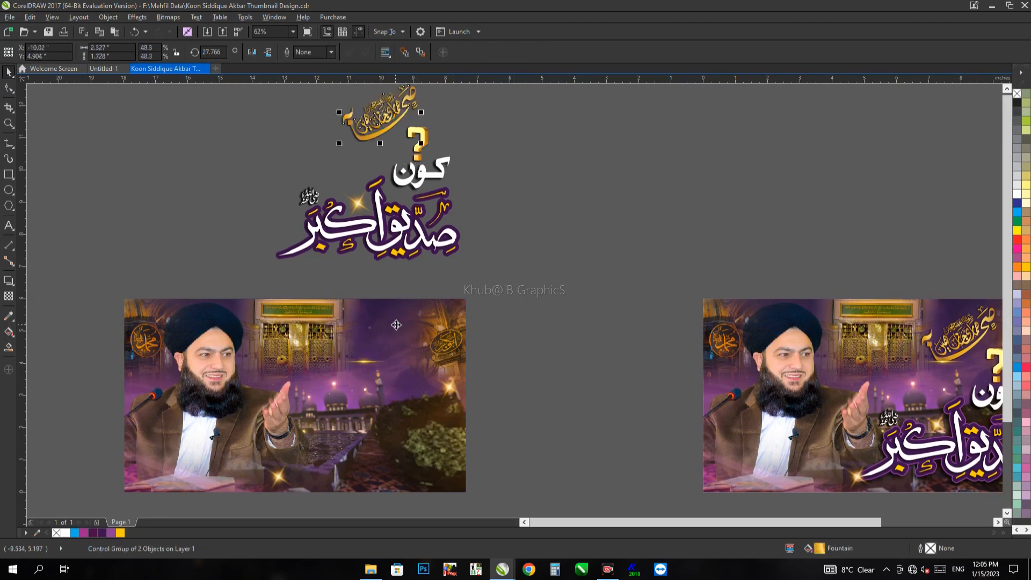
{"action": "left_click", "coordinate": [370, 359]}
{"action": "key", "text": "ctrl+r"}
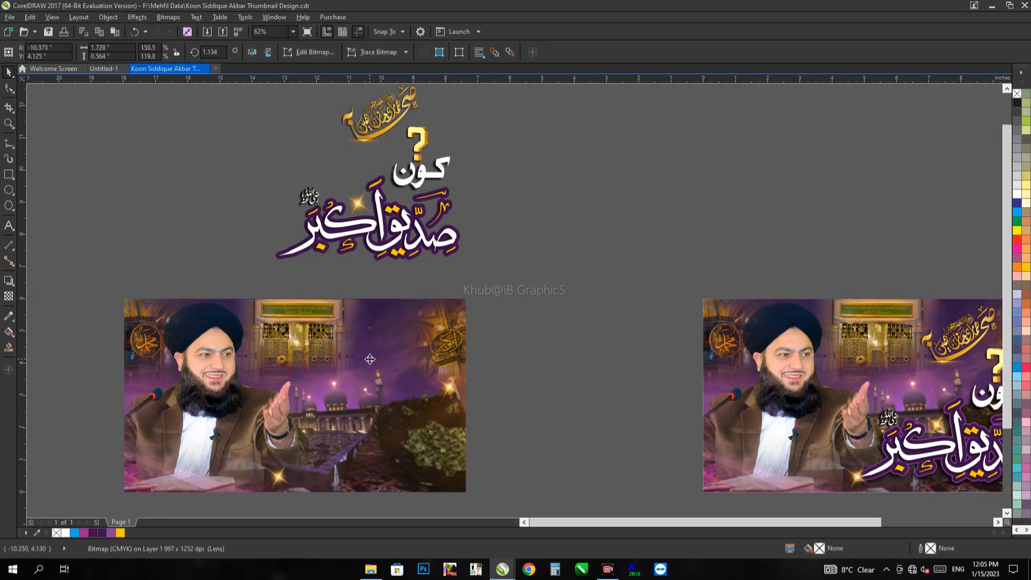
{"action": "left_click", "coordinate": [497, 291]}
Step: Try clearing the drop shadow from the white word below the question mark, and undo the removal
{"action": "scroll", "coordinate": [489, 344], "scroll_direction": "up", "scroll_amount": 5}
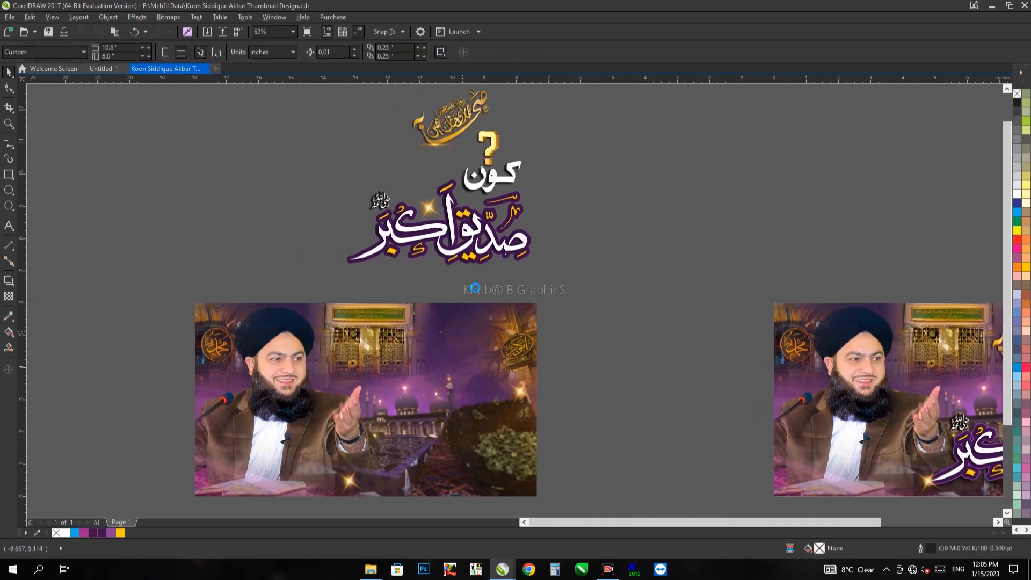
{"action": "scroll", "coordinate": [489, 344], "scroll_direction": "up", "scroll_amount": 6}
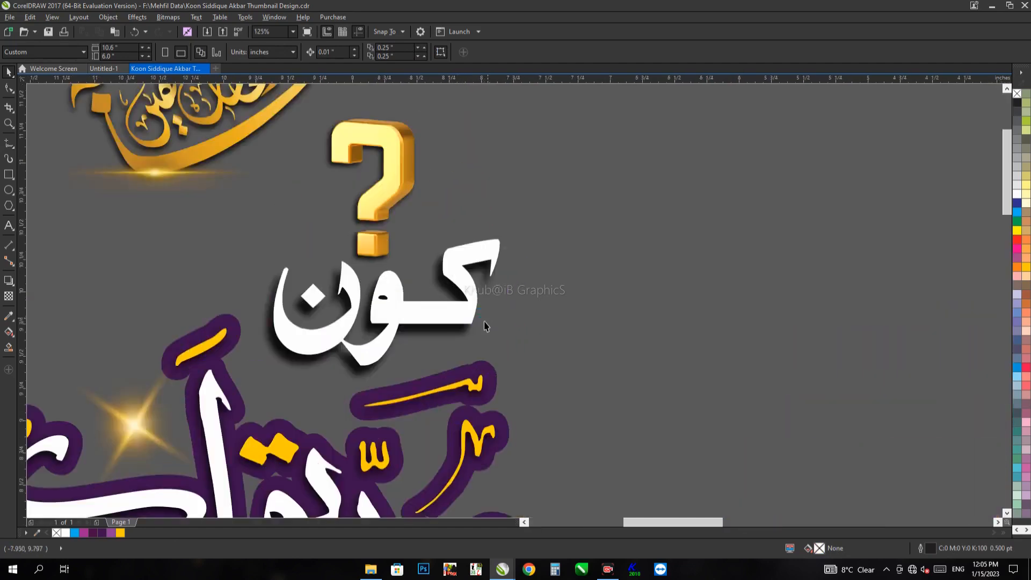
{"action": "left_click", "coordinate": [457, 308]}
{"action": "scroll", "coordinate": [456, 307], "scroll_direction": "down", "scroll_amount": 2}
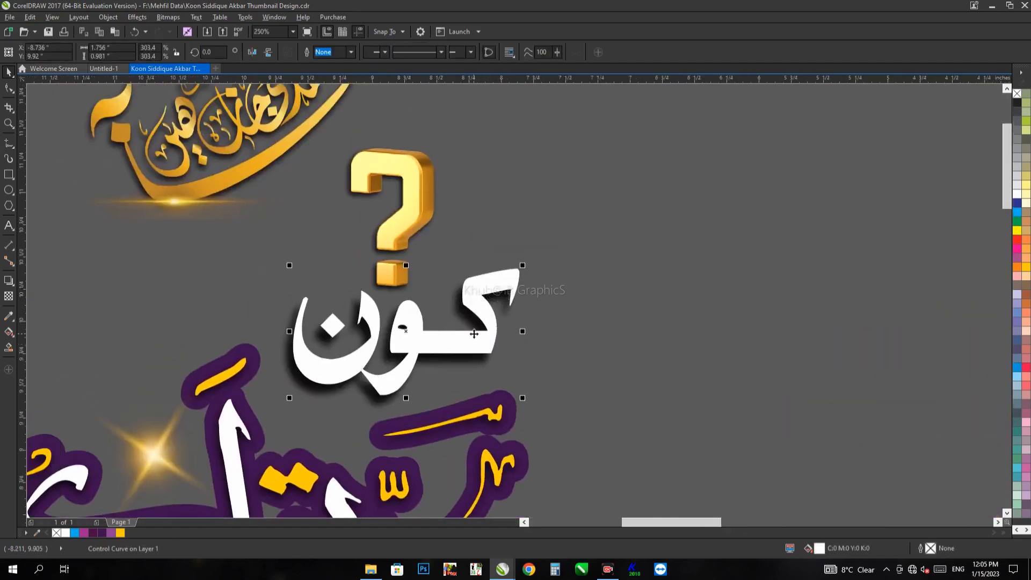
{"action": "left_click", "coordinate": [9, 296]}
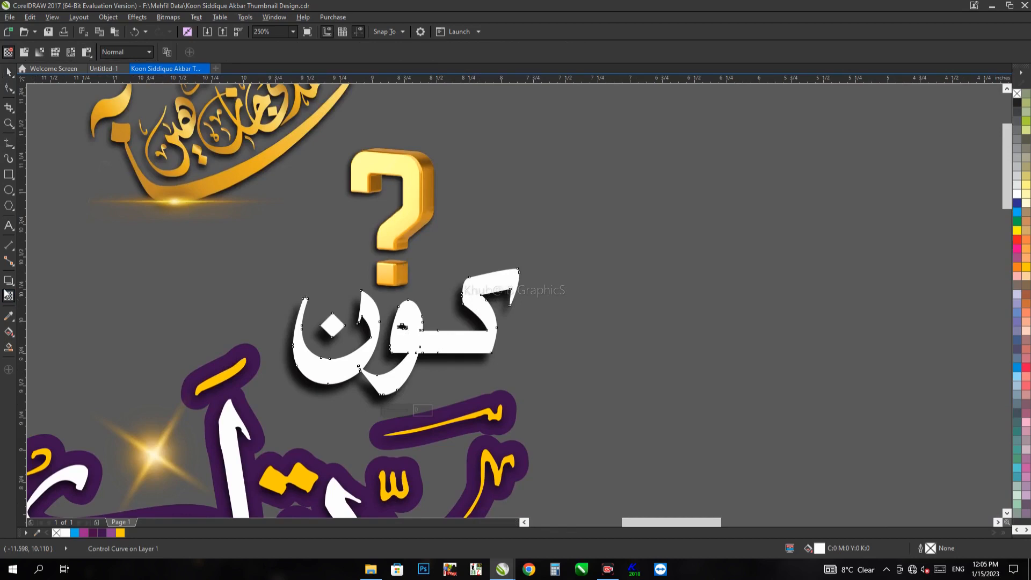
{"action": "left_click", "coordinate": [9, 280]}
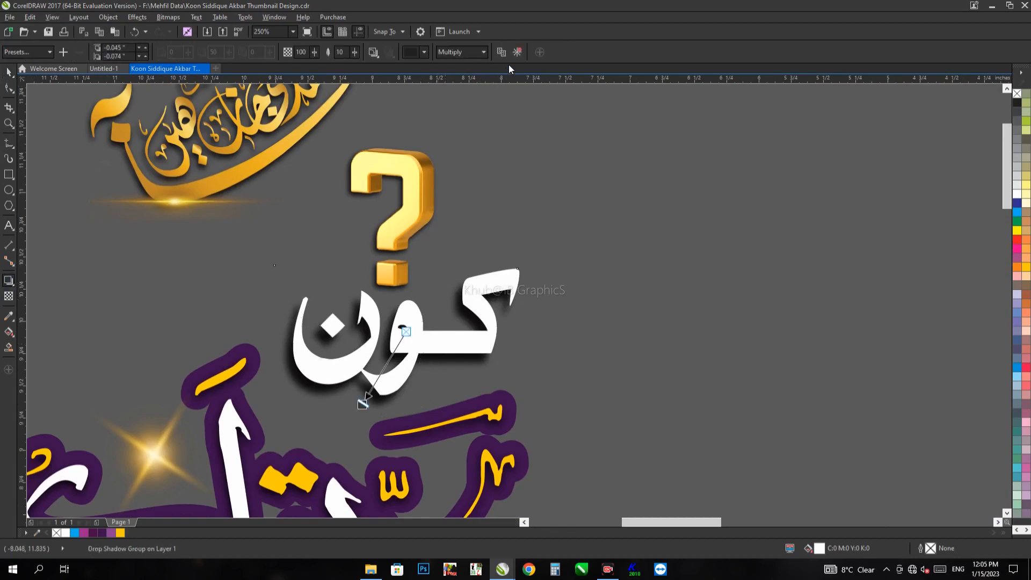
{"action": "left_click", "coordinate": [515, 54]}
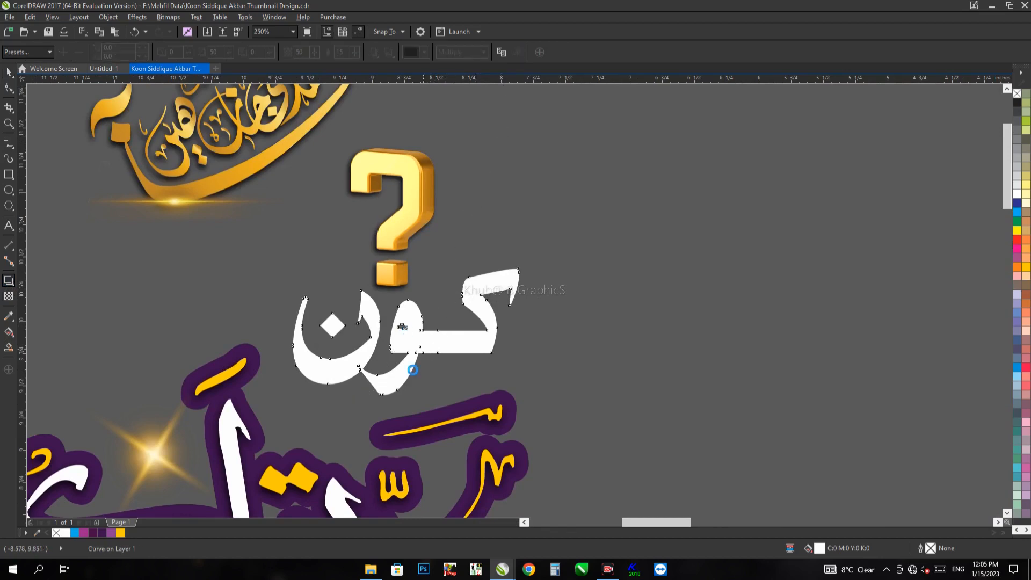
{"action": "scroll", "coordinate": [411, 365], "scroll_direction": "up", "scroll_amount": 3}
{"action": "scroll", "coordinate": [412, 370], "scroll_direction": "up", "scroll_amount": 2}
{"action": "key", "text": "ctrl+z"}
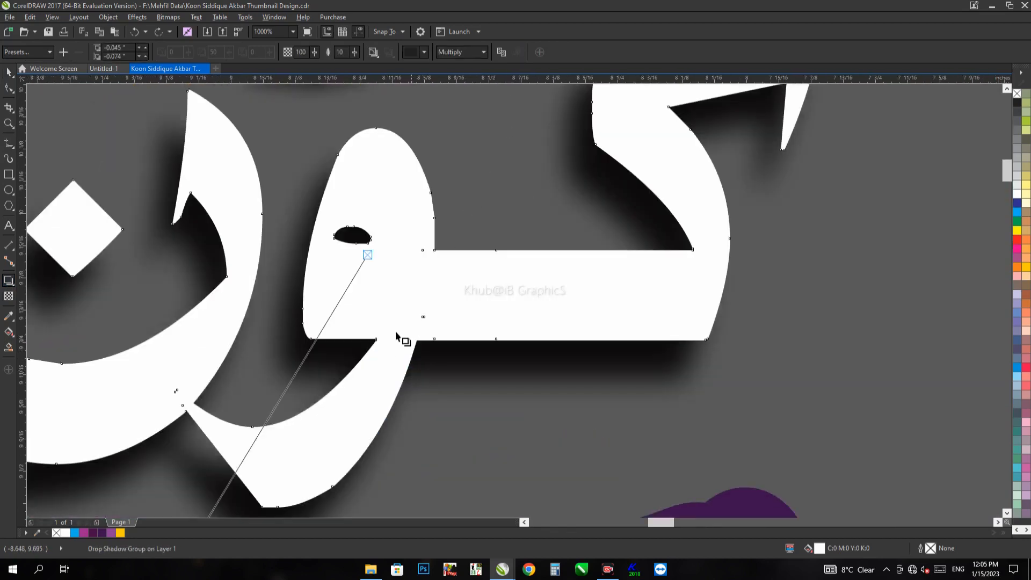
{"action": "scroll", "coordinate": [404, 344], "scroll_direction": "down", "scroll_amount": 2}
{"action": "scroll", "coordinate": [375, 304], "scroll_direction": "down", "scroll_amount": 1}
{"action": "key", "text": "space"}
{"action": "left_click", "coordinate": [464, 171]}
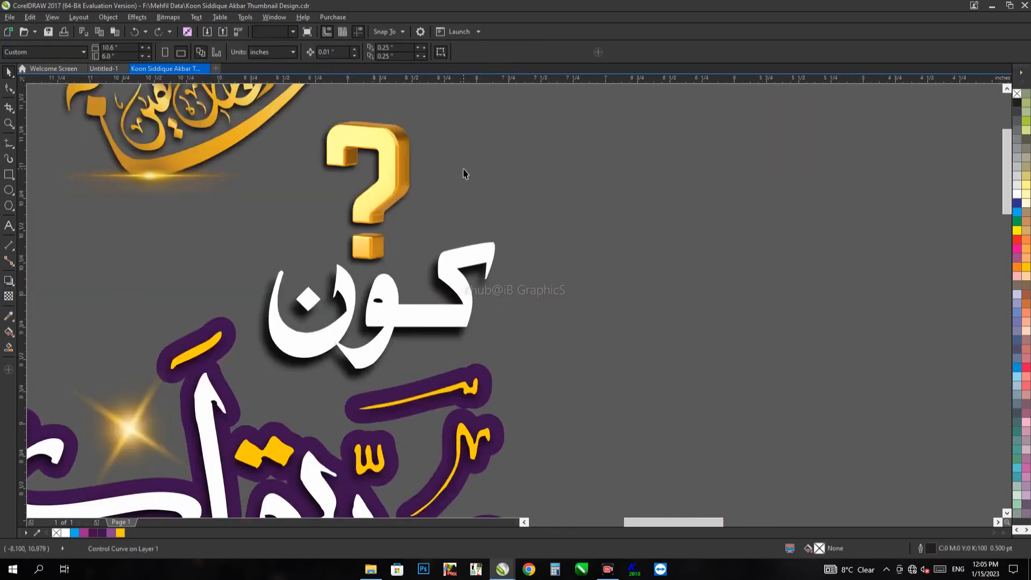
Step: Try yellow and cyan fills on the golden calligraphy, and undo both colour changes
{"action": "scroll", "coordinate": [441, 199], "scroll_direction": "down", "scroll_amount": 1}
{"action": "left_click_drag", "start_coordinate": [442, 207], "coordinate": [441, 344]}
{"action": "scroll", "coordinate": [320, 223], "scroll_direction": "up", "scroll_amount": 1}
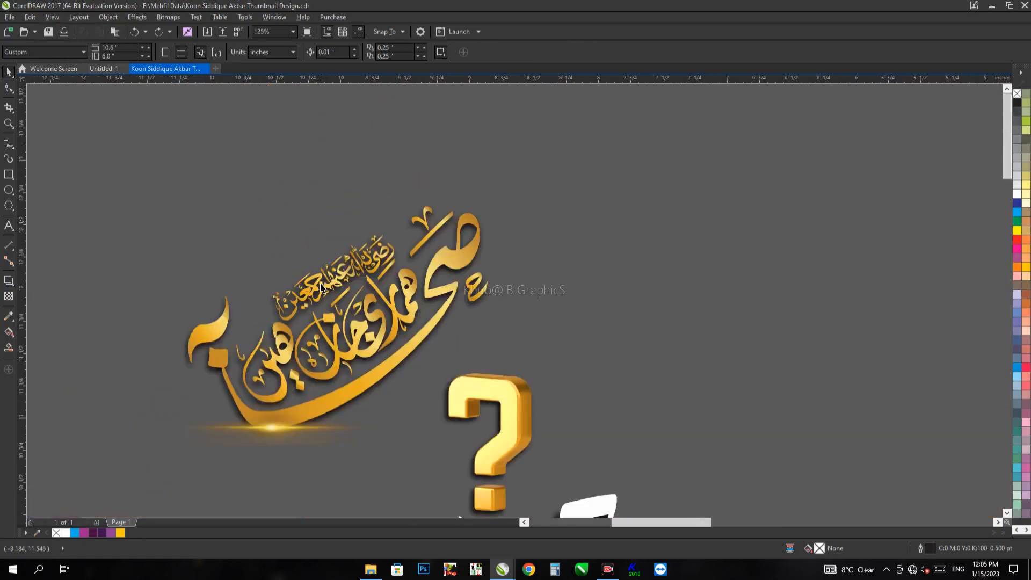
{"action": "left_click", "coordinate": [260, 430]}
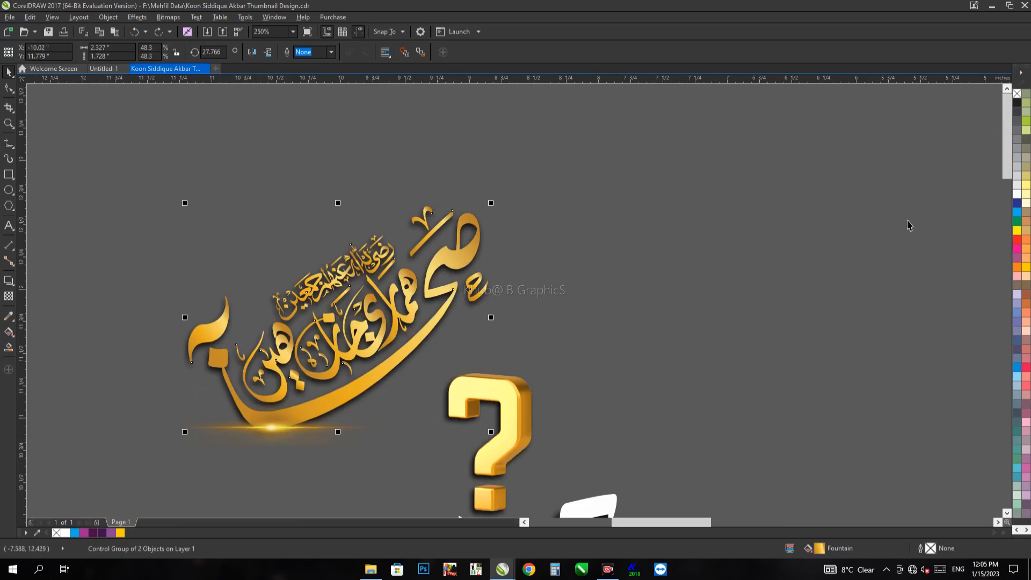
{"action": "left_click", "coordinate": [1018, 231]}
{"action": "left_click", "coordinate": [1017, 213]}
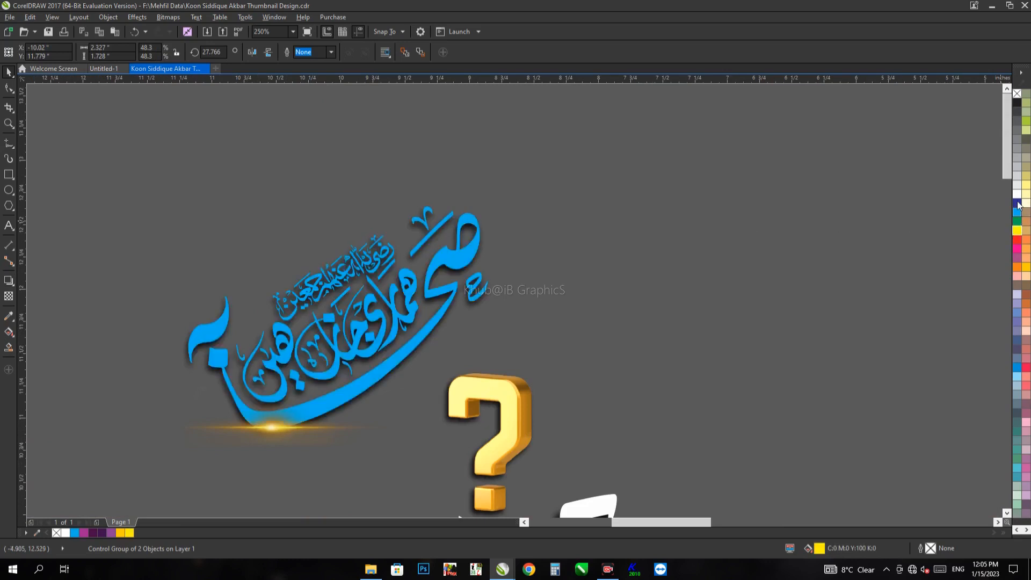
{"action": "key", "text": "ctrl+z"}
{"action": "key", "text": "ctrl+z"}
{"action": "left_click", "coordinate": [621, 301]}
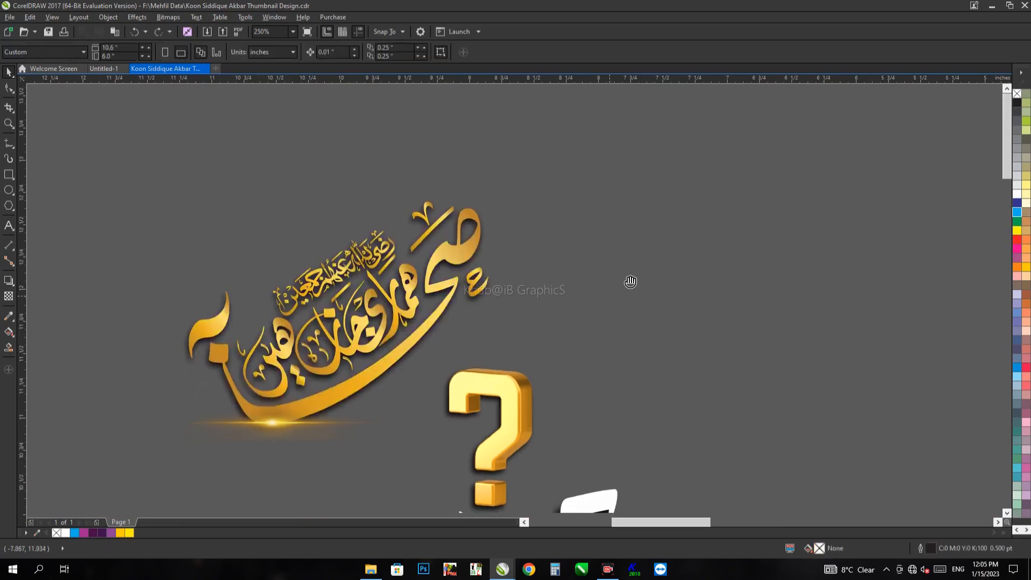
Step: Try clearing the drop shadow from the golden calligraphy, and undo the removal
{"action": "left_click_drag", "start_coordinate": [628, 284], "coordinate": [679, 253]}
{"action": "left_click", "coordinate": [477, 262]}
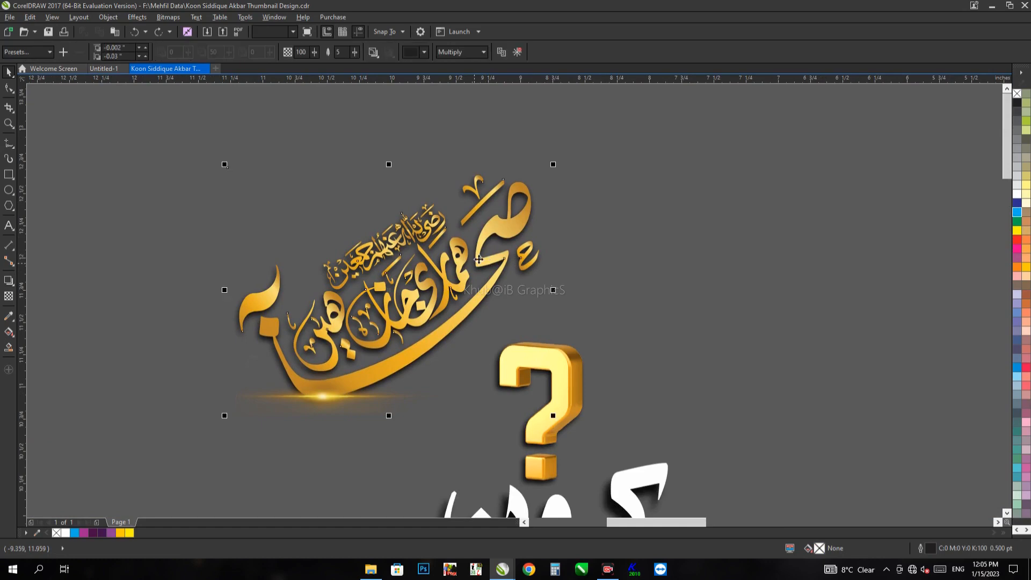
{"action": "left_click", "coordinate": [520, 56]}
{"action": "scroll", "coordinate": [480, 255], "scroll_direction": "up", "scroll_amount": 3}
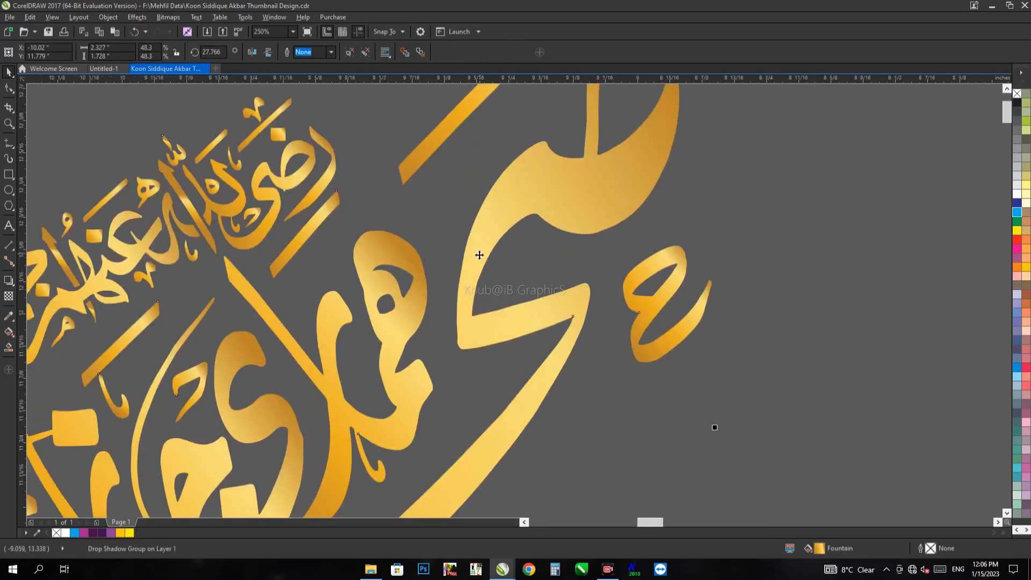
{"action": "scroll", "coordinate": [479, 255], "scroll_direction": "down", "scroll_amount": 3}
{"action": "key", "text": "ctrl+z"}
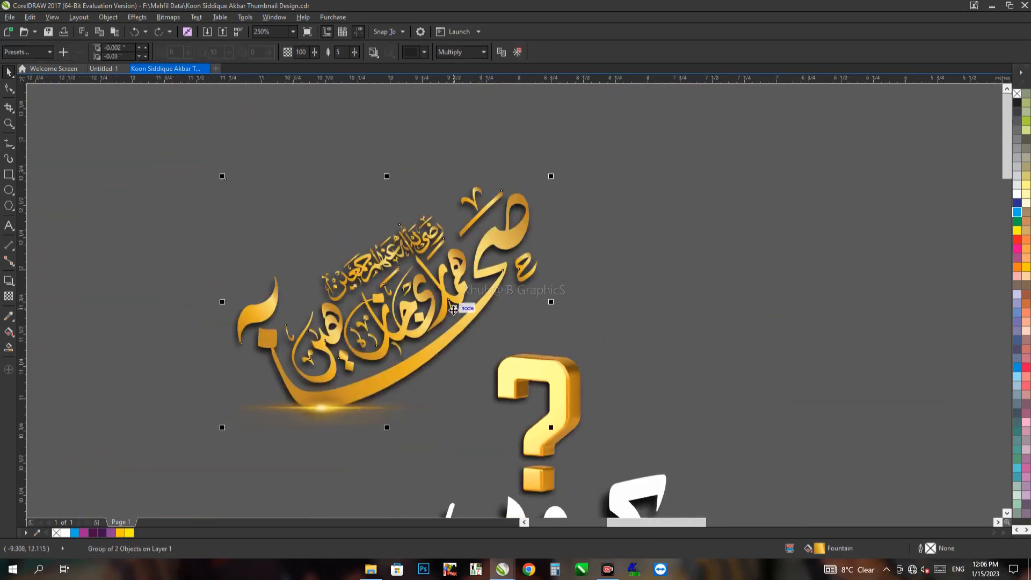
Step: Move the white and yellow title lettering right to an empty area, and repeat the same move on its purple backing
{"action": "left_click_drag", "start_coordinate": [426, 405], "coordinate": [444, 257]}
{"action": "left_click_drag", "start_coordinate": [460, 391], "coordinate": [705, 319]}
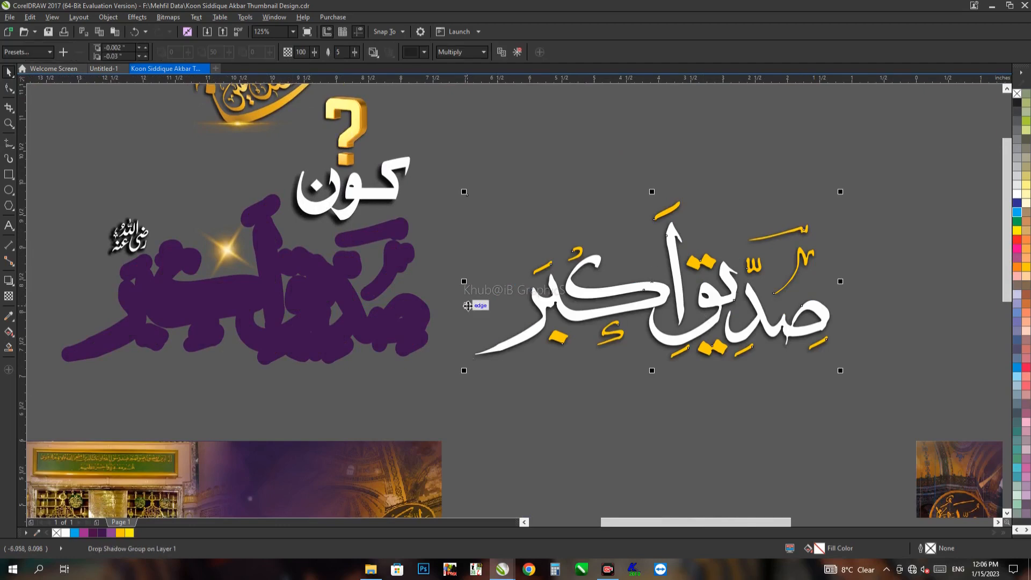
{"action": "left_click", "coordinate": [428, 325]}
{"action": "key", "text": "ctrl+r"}
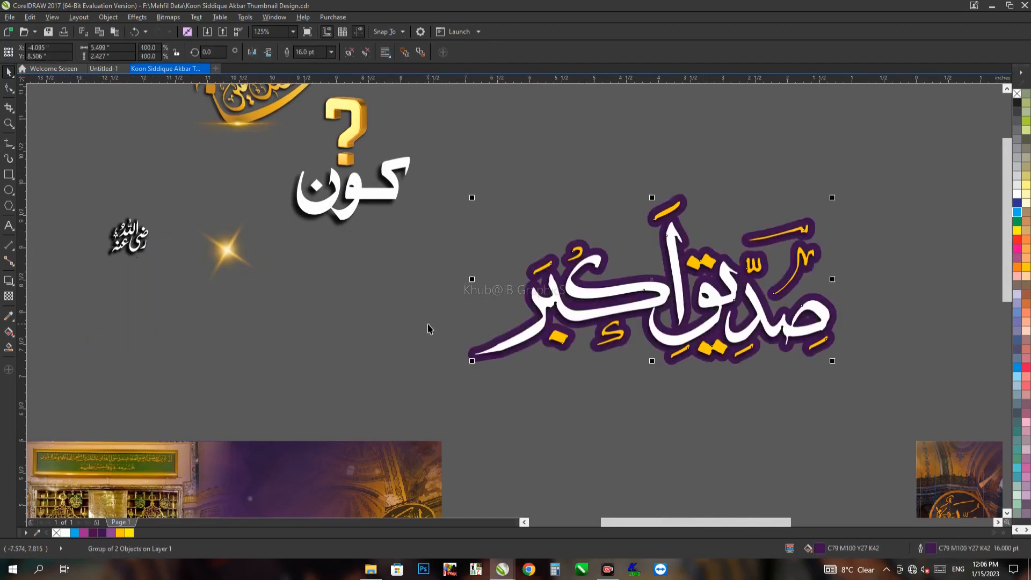
{"action": "left_click", "coordinate": [464, 265]}
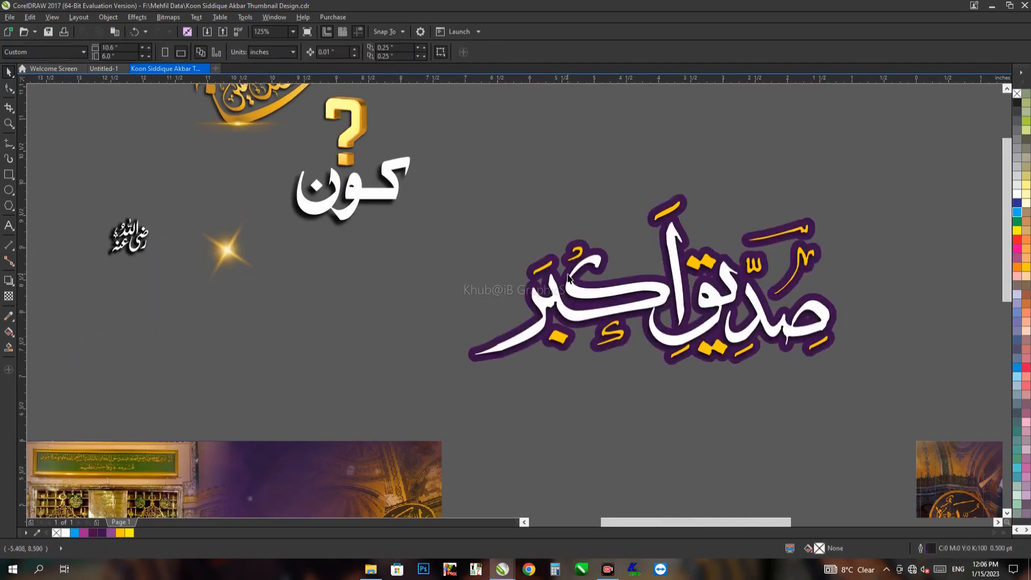
Step: Try moving the small white honorific beside the star flare and clearing its drop shadow, and undo the changes
{"action": "scroll", "coordinate": [568, 279], "scroll_direction": "down", "scroll_amount": 1}
{"action": "left_click_drag", "start_coordinate": [569, 279], "coordinate": [389, 309]}
{"action": "scroll", "coordinate": [548, 274], "scroll_direction": "up", "scroll_amount": 1}
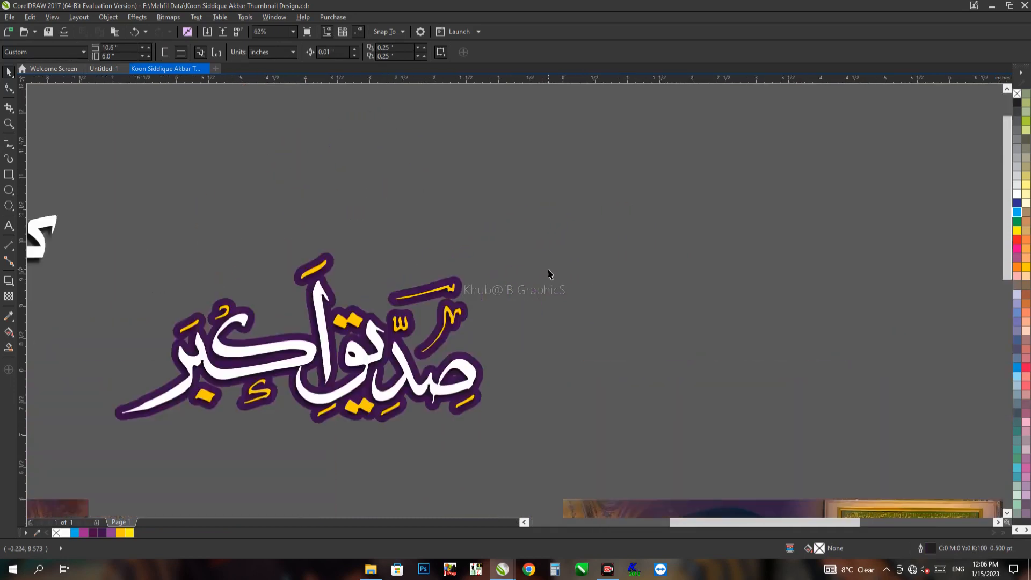
{"action": "left_click_drag", "start_coordinate": [394, 355], "coordinate": [632, 345]}
{"action": "scroll", "coordinate": [597, 340], "scroll_direction": "down", "scroll_amount": 1}
{"action": "left_click_drag", "start_coordinate": [477, 322], "coordinate": [679, 350]}
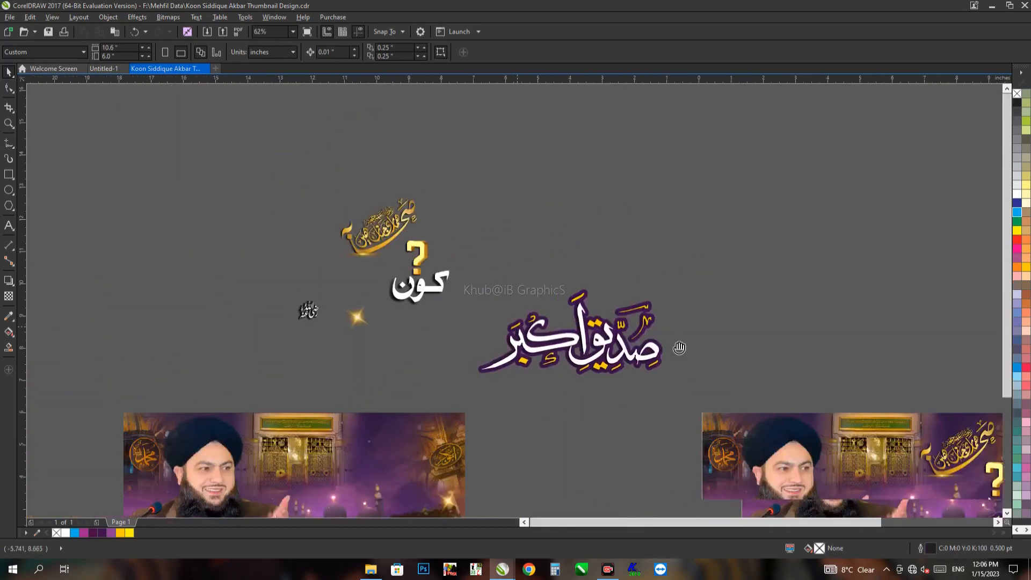
{"action": "scroll", "coordinate": [509, 342], "scroll_direction": "up", "scroll_amount": 3}
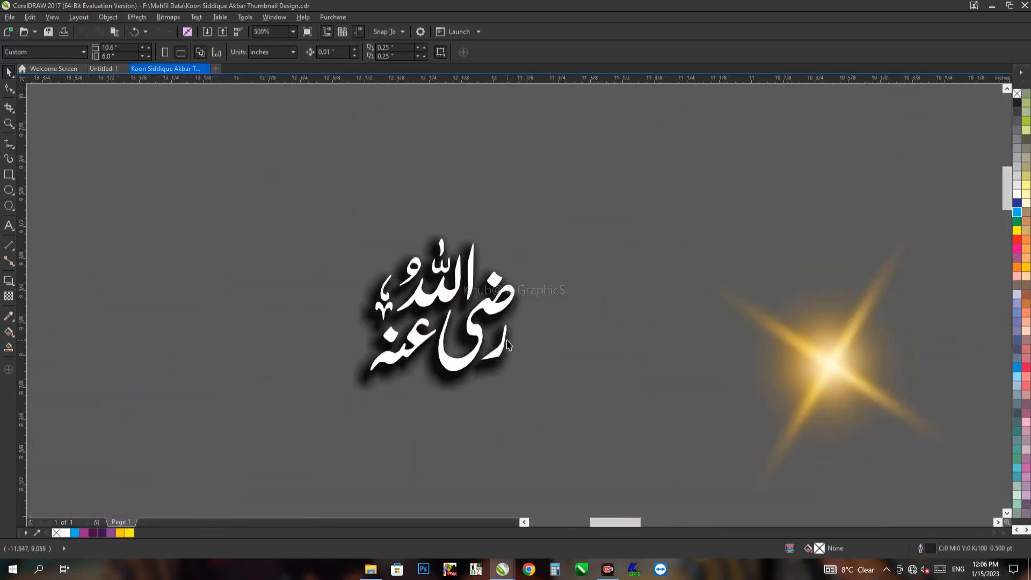
{"action": "left_click_drag", "start_coordinate": [471, 334], "coordinate": [467, 380]}
{"action": "key", "text": "ctrl+z"}
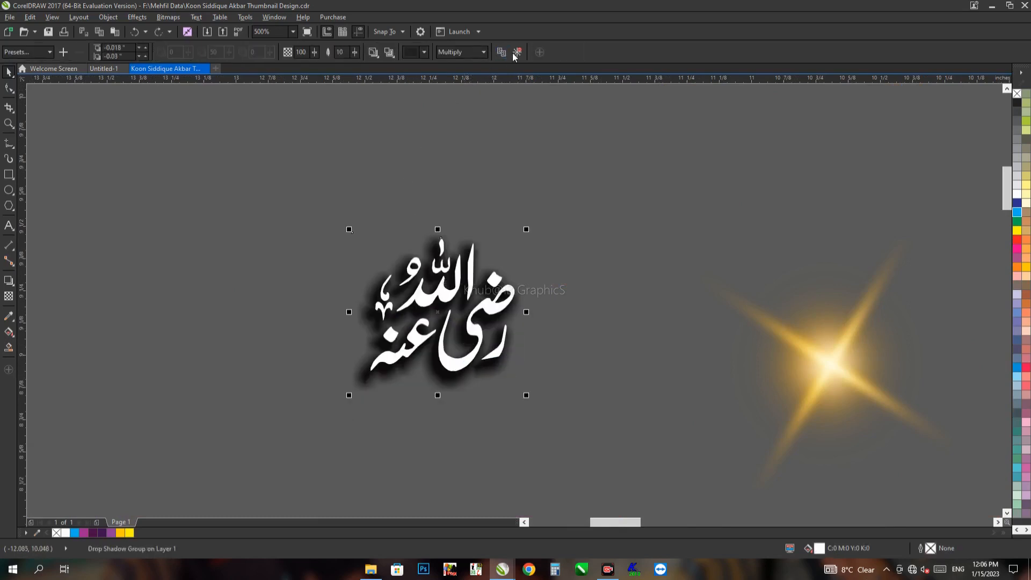
{"action": "left_click", "coordinate": [517, 52]}
{"action": "scroll", "coordinate": [466, 233], "scroll_direction": "down", "scroll_amount": 1}
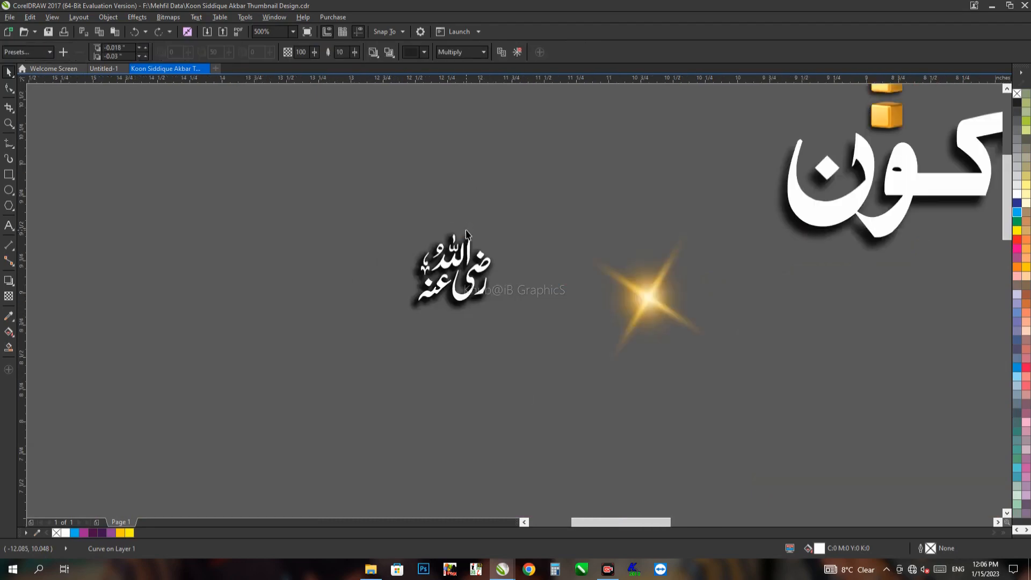
Step: Open the PowerClip contents of the thumbnail without lettering for editing
{"action": "scroll", "coordinate": [466, 235], "scroll_direction": "down", "scroll_amount": 3}
{"action": "scroll", "coordinate": [401, 232], "scroll_direction": "up", "scroll_amount": 1}
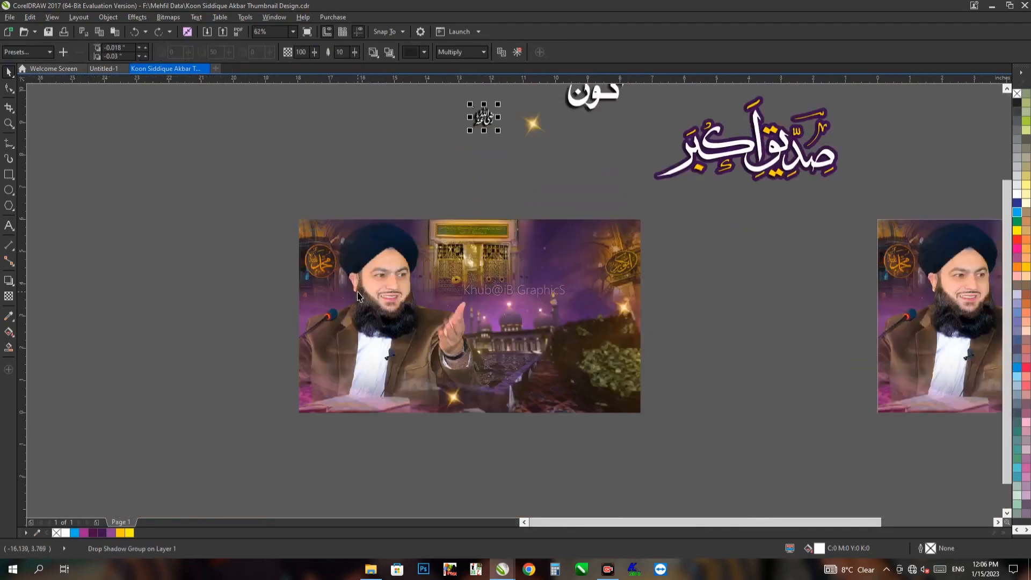
{"action": "left_click", "coordinate": [376, 299]}
{"action": "left_click", "coordinate": [441, 430]}
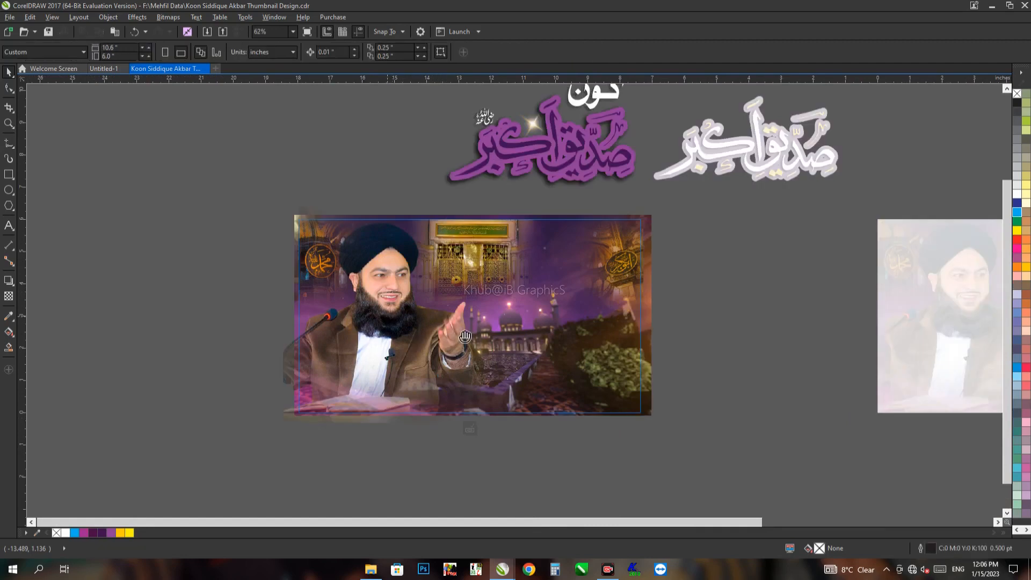
Step: Ungroup the PowerClip contents into separate layers and move the speaker cutout left to an empty area outside the frame
{"action": "left_click_drag", "start_coordinate": [466, 337], "coordinate": [302, 360]}
{"action": "key", "text": "ctrl+z"}
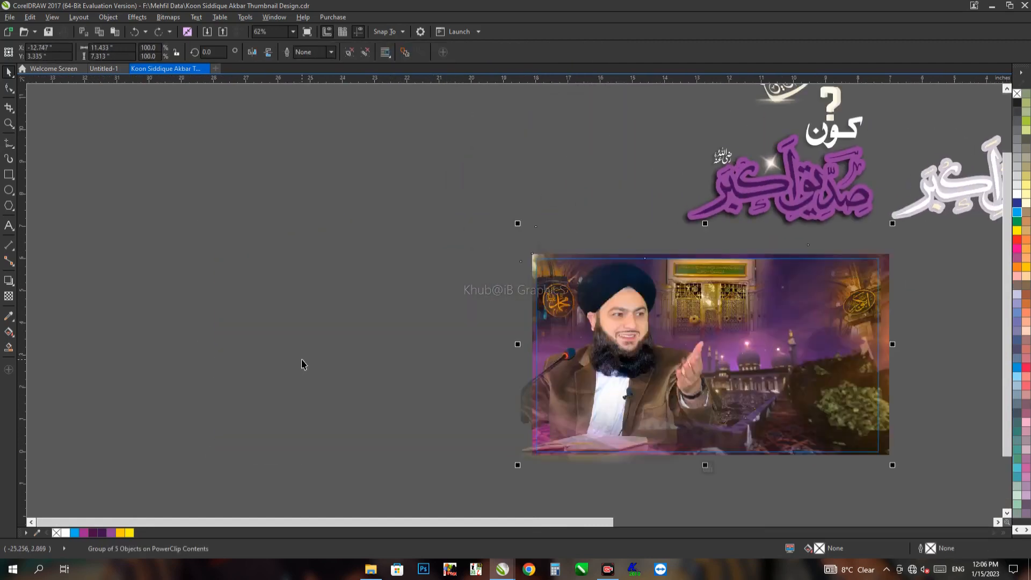
{"action": "left_click", "coordinate": [304, 363]}
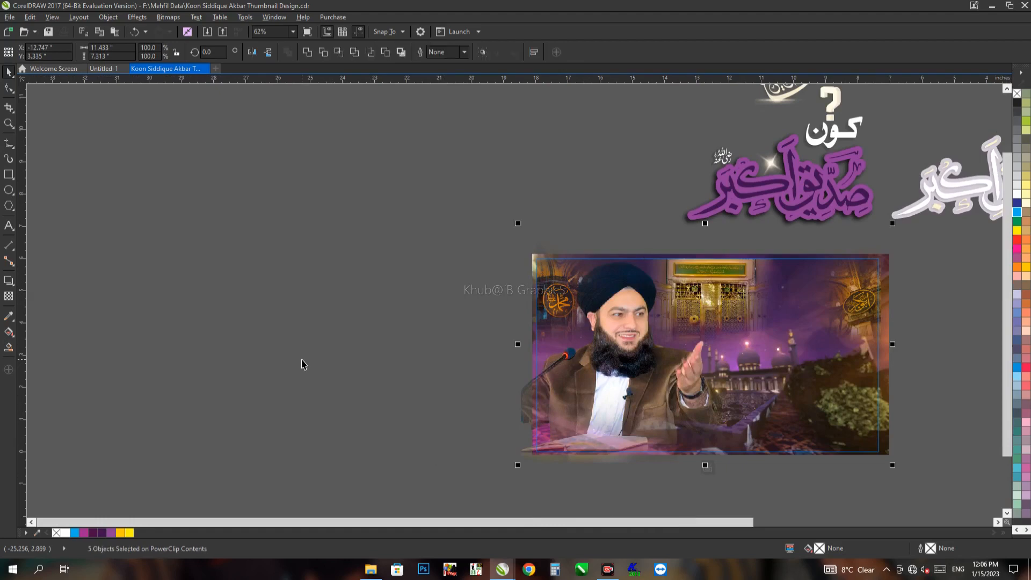
{"action": "left_click", "coordinate": [624, 363]}
{"action": "left_click_drag", "start_coordinate": [626, 347], "coordinate": [202, 299]}
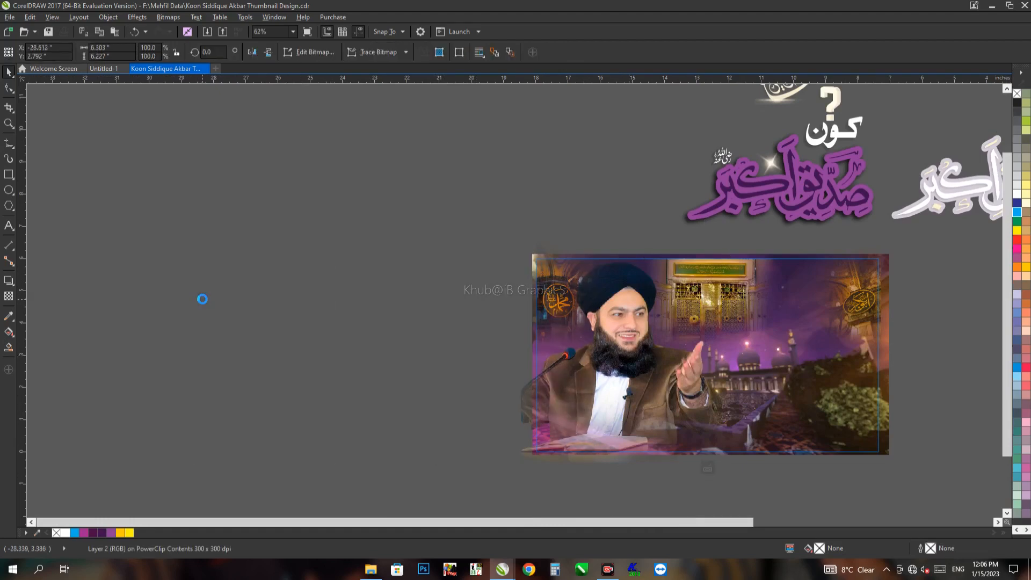
Step: Repeat the same move on the round calligraphy medallion near the frame's left edge and inspect it closely
{"action": "left_click", "coordinate": [628, 298]}
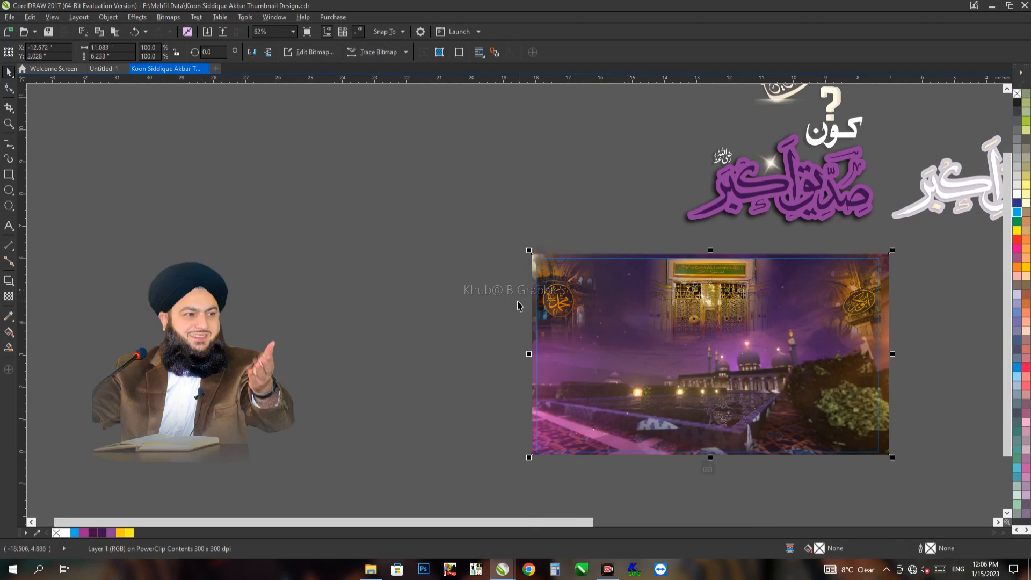
{"action": "left_click", "coordinate": [554, 297]}
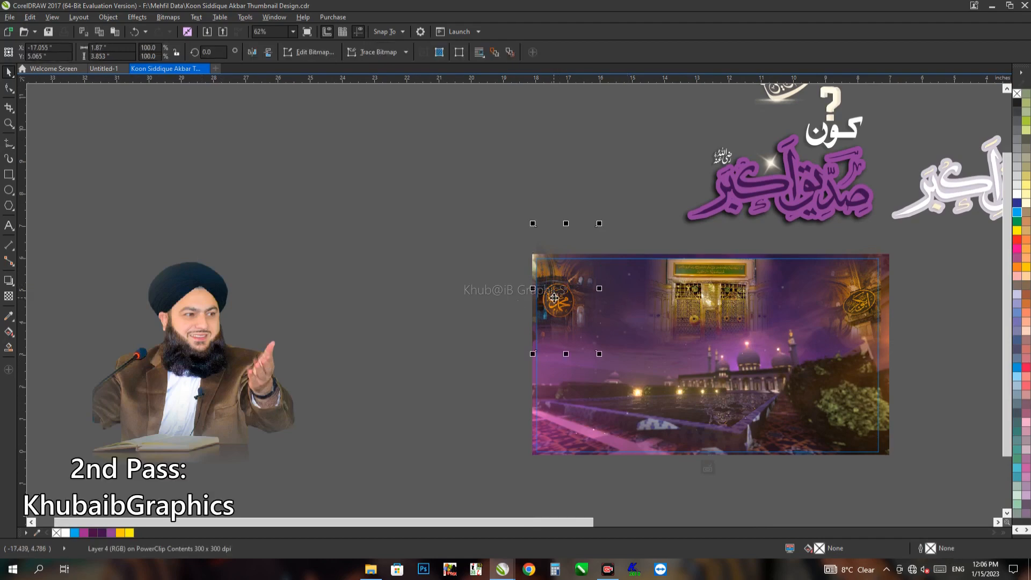
{"action": "key", "text": "ctrl+r"}
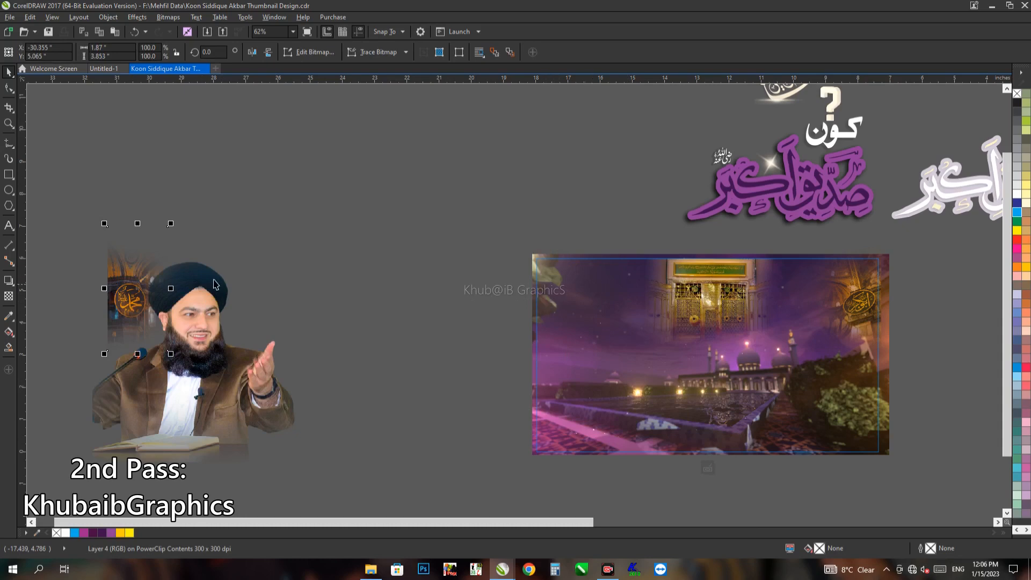
{"action": "scroll", "coordinate": [92, 315], "scroll_direction": "up", "scroll_amount": 4}
{"action": "scroll", "coordinate": [227, 310], "scroll_direction": "up", "scroll_amount": 1}
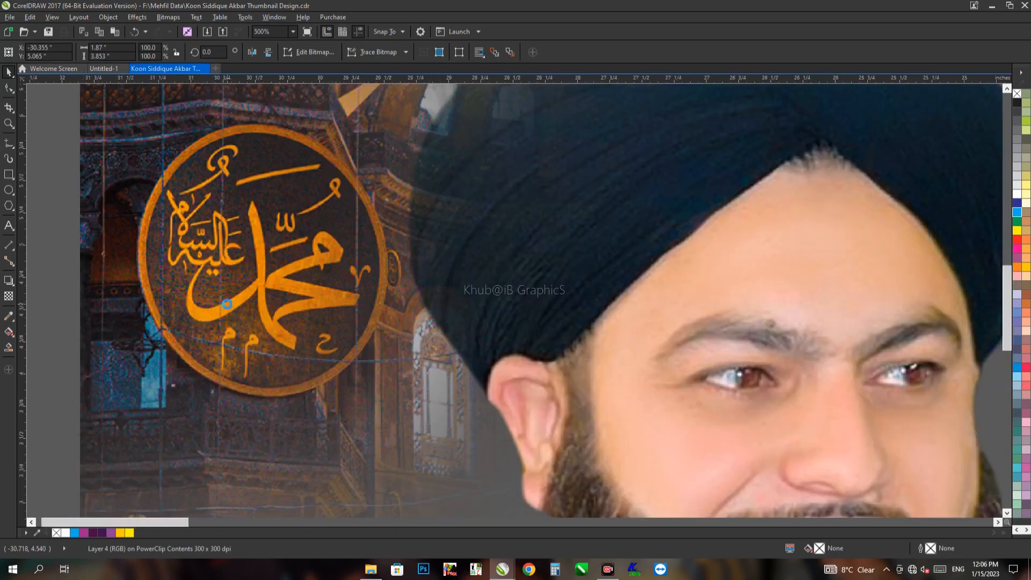
{"action": "scroll", "coordinate": [227, 310], "scroll_direction": "down", "scroll_amount": 2}
{"action": "scroll", "coordinate": [392, 273], "scroll_direction": "down", "scroll_amount": 1}
{"action": "left_click_drag", "start_coordinate": [492, 275], "coordinate": [277, 278]}
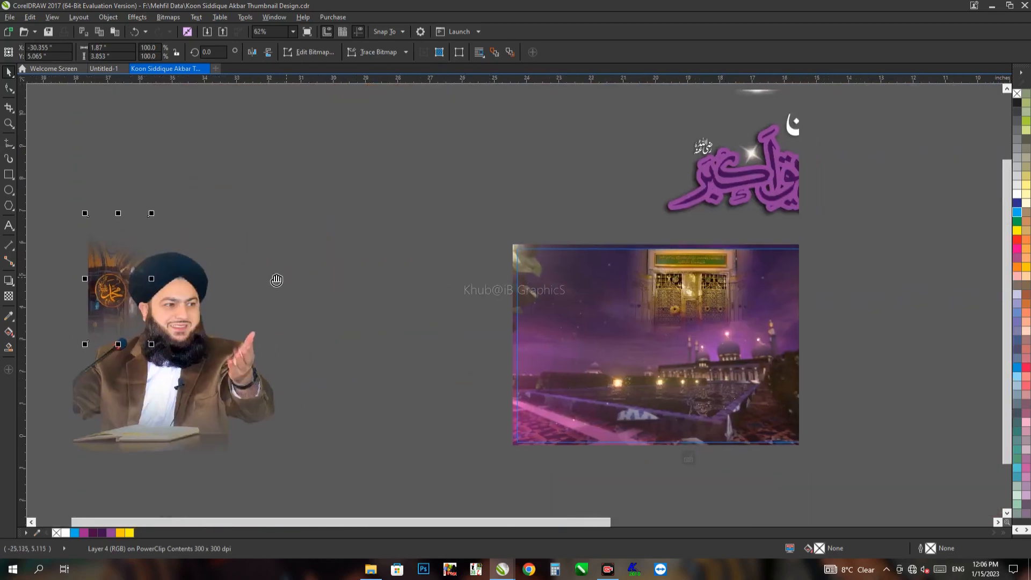
Step: Repeat the same move on the golden door image and on the round medallion near the frame's right edge
{"action": "left_click", "coordinate": [715, 297]}
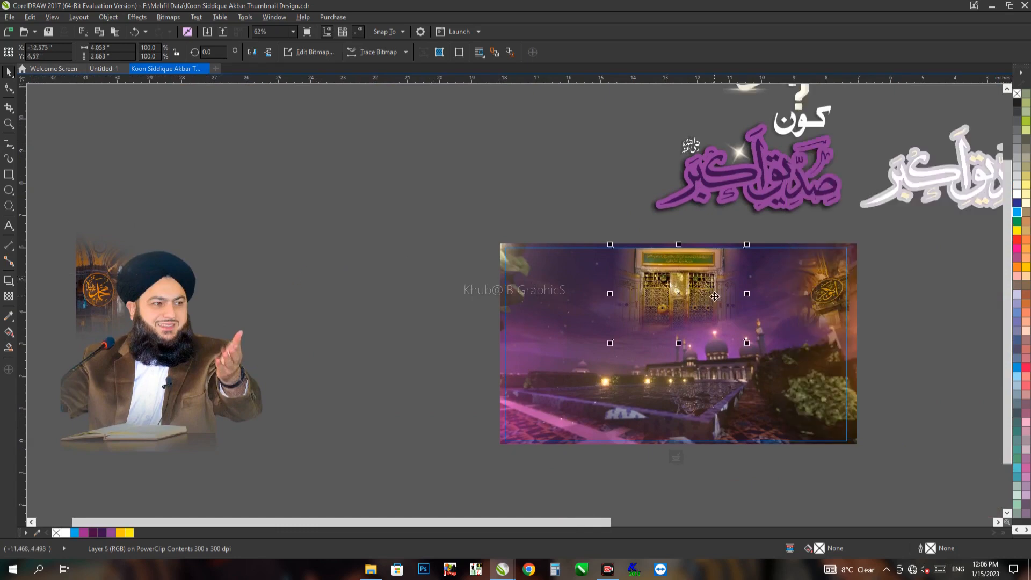
{"action": "scroll", "coordinate": [715, 296], "scroll_direction": "up", "scroll_amount": 1}
{"action": "key", "text": "Left"}
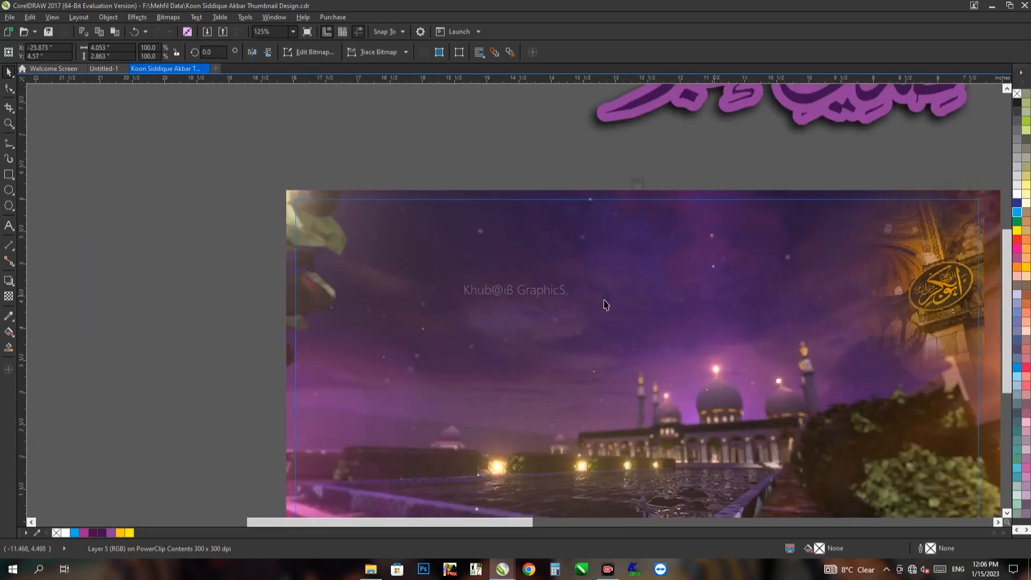
{"action": "scroll", "coordinate": [534, 300], "scroll_direction": "down", "scroll_amount": 1}
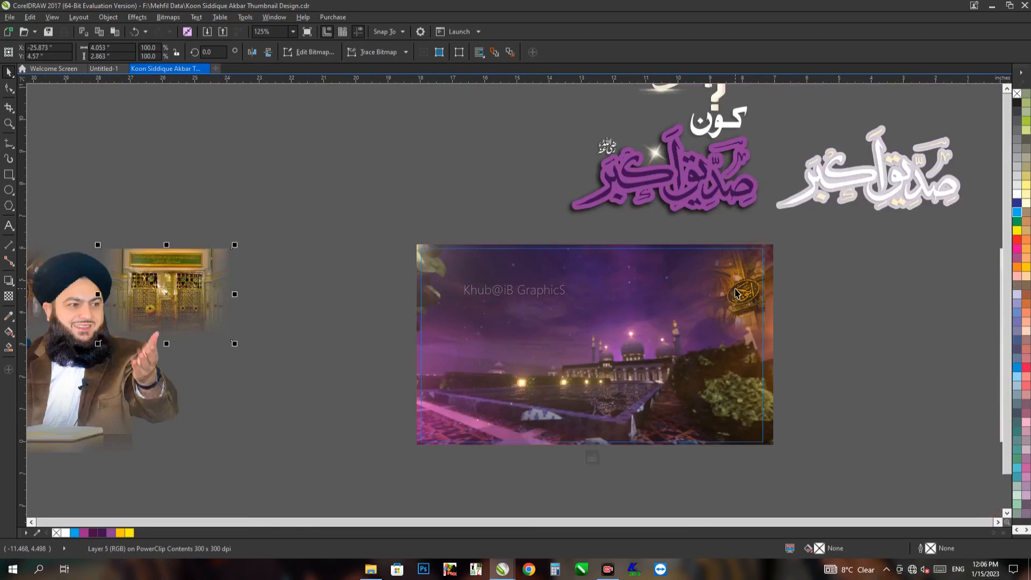
{"action": "left_click", "coordinate": [736, 293]}
{"action": "key", "text": "Left"}
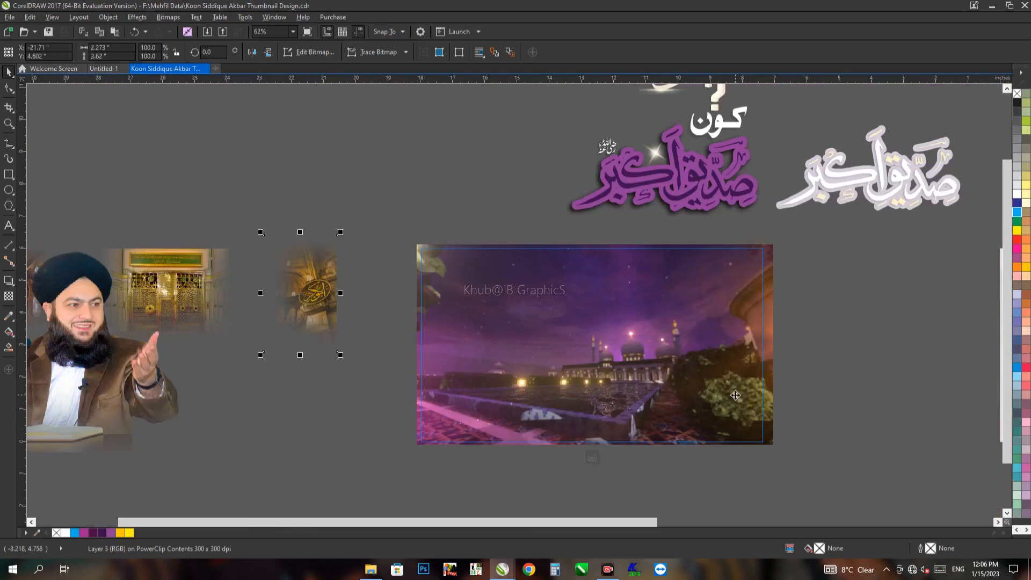
Step: Repeat the same move on the purple mosque background image and clear the selection
{"action": "left_click", "coordinate": [736, 395]}
{"action": "left_click_drag", "start_coordinate": [590, 341], "coordinate": [637, 348]}
{"action": "key", "text": "ctrl+z"}
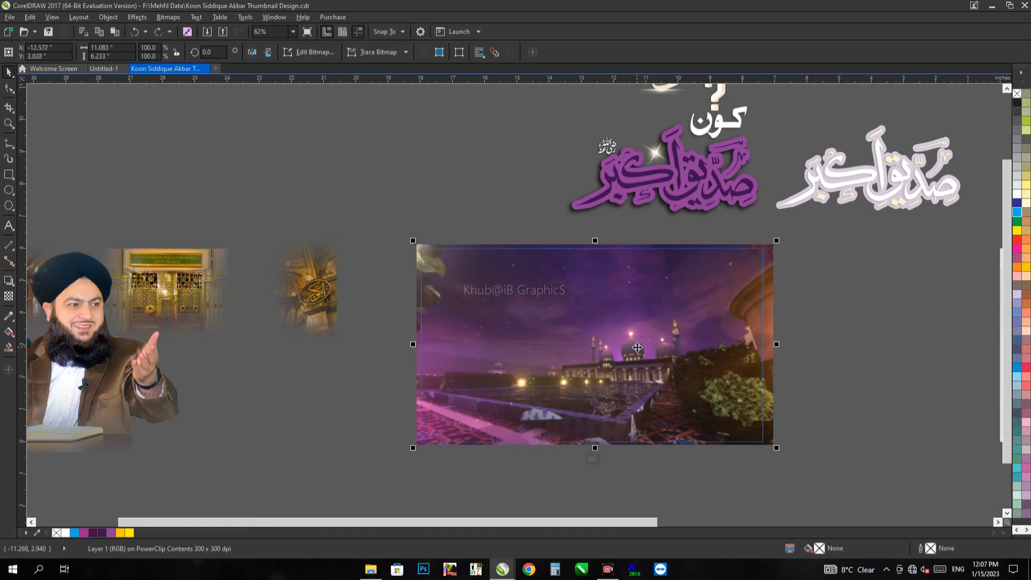
{"action": "key", "text": "Left"}
{"action": "key", "text": "Escape"}
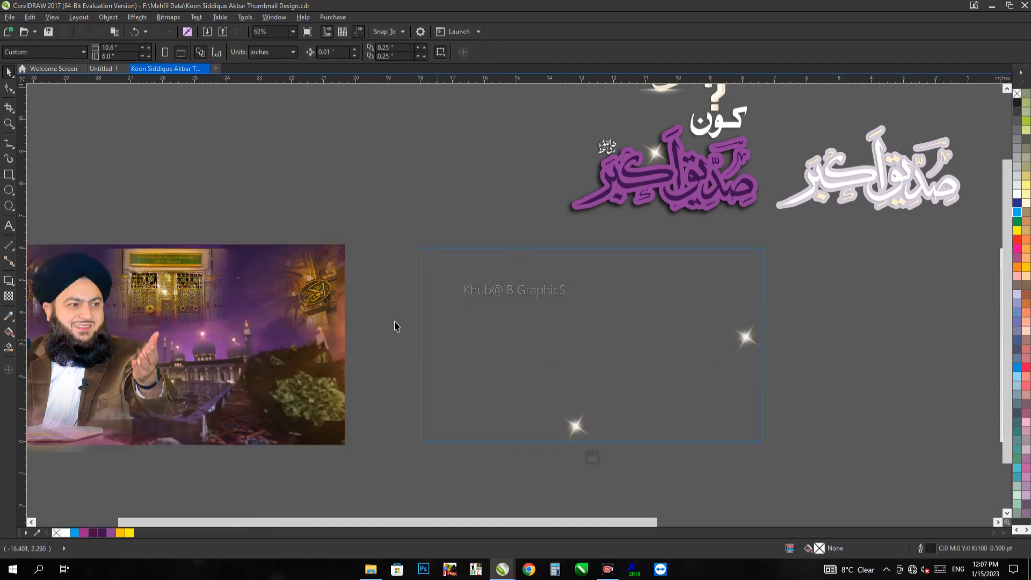
Step: Select all the moved background layers together and examine the composed picture up close
{"action": "left_click_drag", "start_coordinate": [395, 324], "coordinate": [648, 324]}
{"action": "left_click_drag", "start_coordinate": [546, 304], "coordinate": [606, 318]}
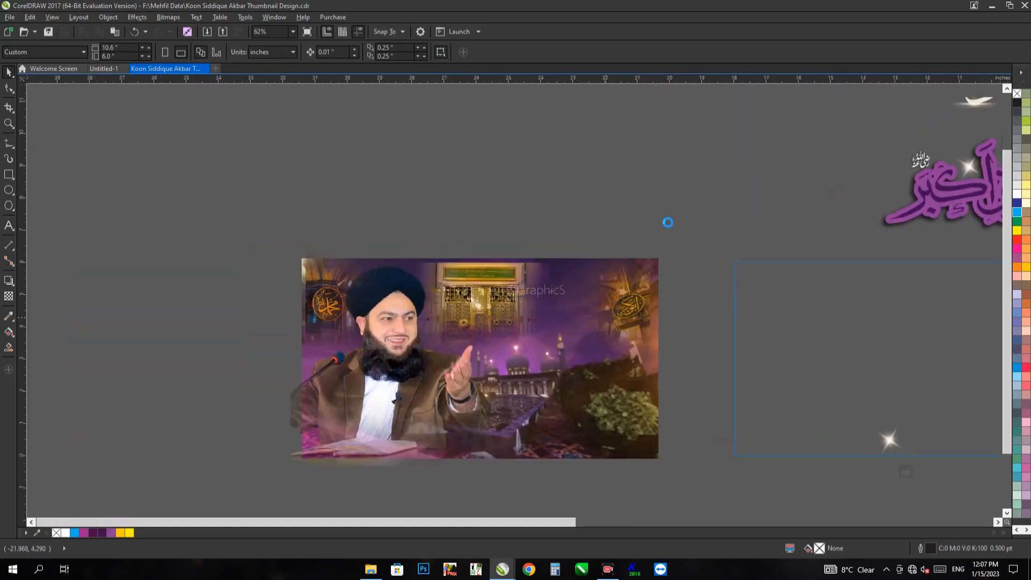
{"action": "left_click_drag", "start_coordinate": [667, 222], "coordinate": [211, 524]}
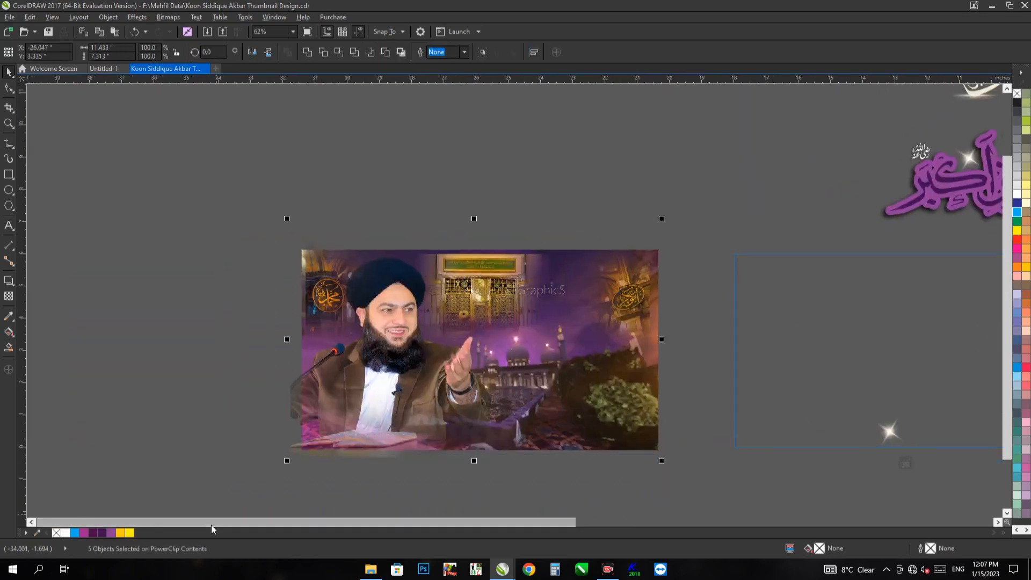
{"action": "key", "text": "shift+F2"}
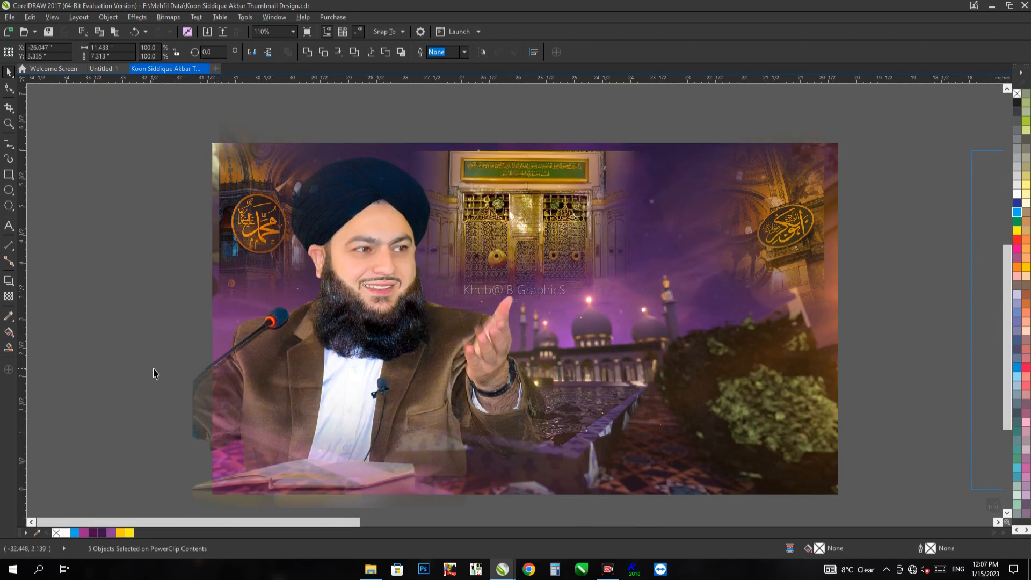
{"action": "left_click", "coordinate": [156, 374]}
{"action": "scroll", "coordinate": [147, 319], "scroll_direction": "down", "scroll_amount": 1}
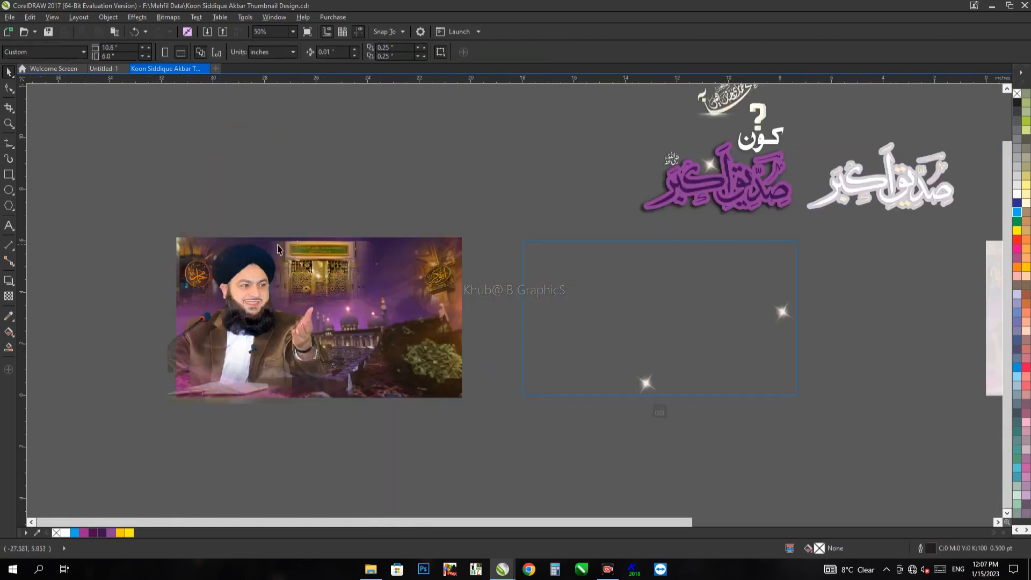
Step: Undo the layer moves and the ungrouping inside the PowerClip, back to before its contents were opened
{"action": "left_click_drag", "start_coordinate": [280, 246], "coordinate": [143, 271]}
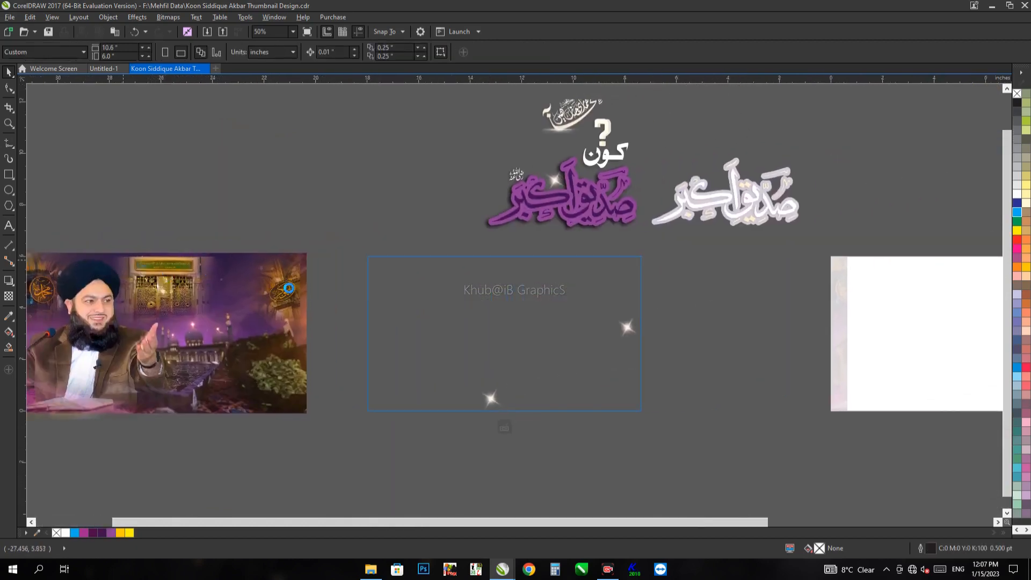
{"action": "key", "text": "ctrl+z"}
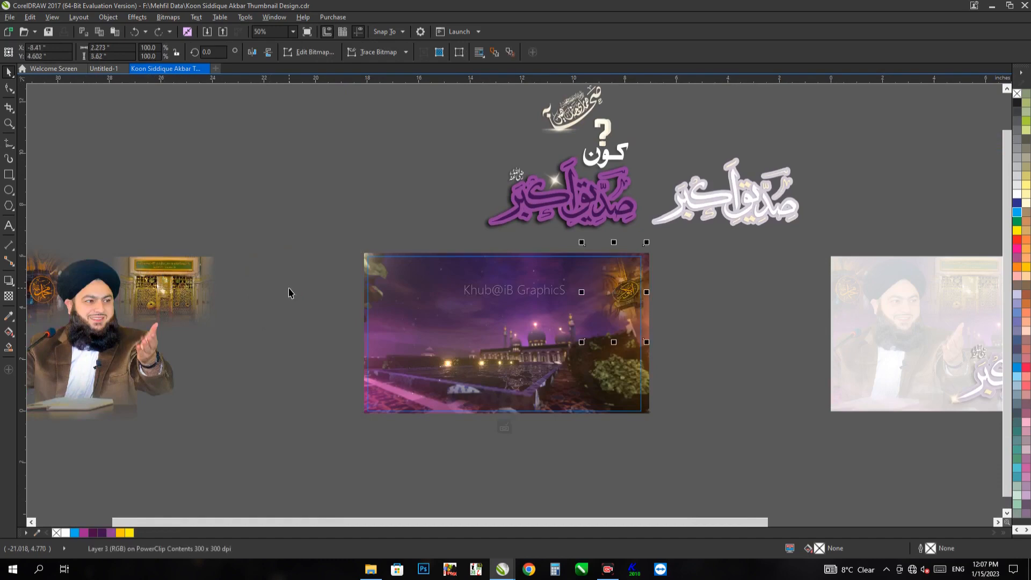
{"action": "key", "text": "ctrl+z"}
{"action": "key", "text": "ctrl+z"}
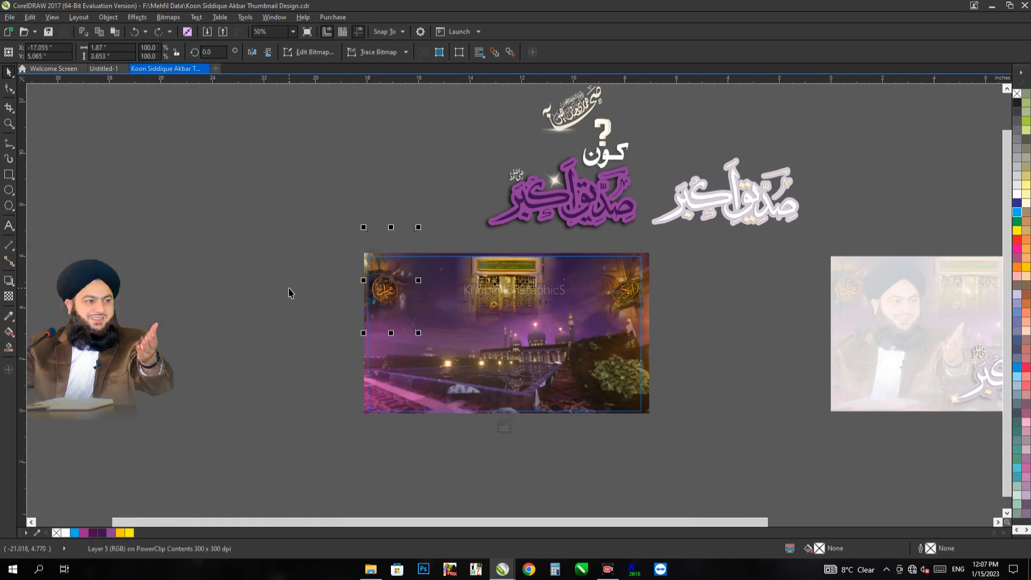
{"action": "key", "text": "ctrl+z"}
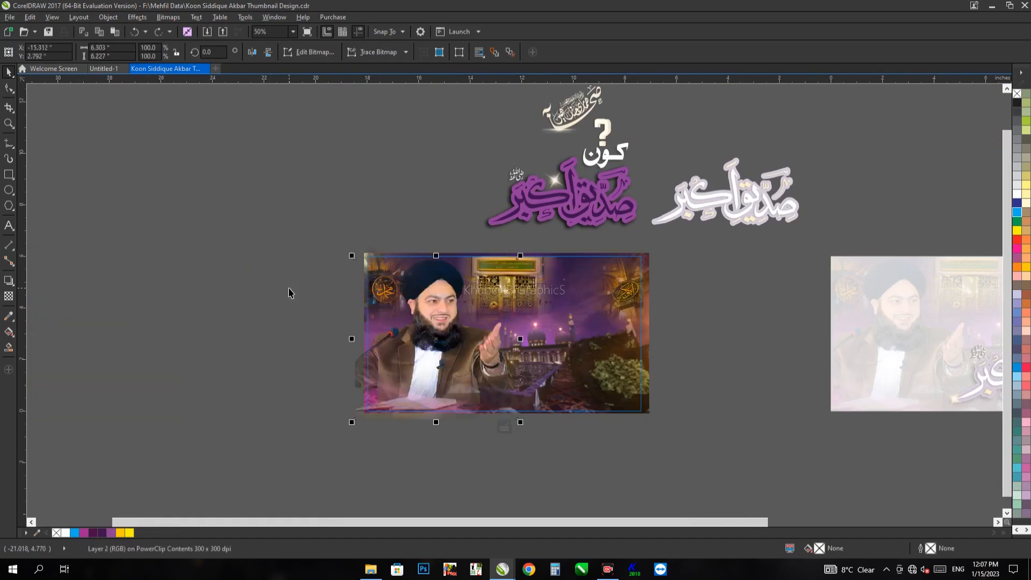
{"action": "key", "text": "ctrl+z"}
{"action": "key", "text": "ctrl+z"}
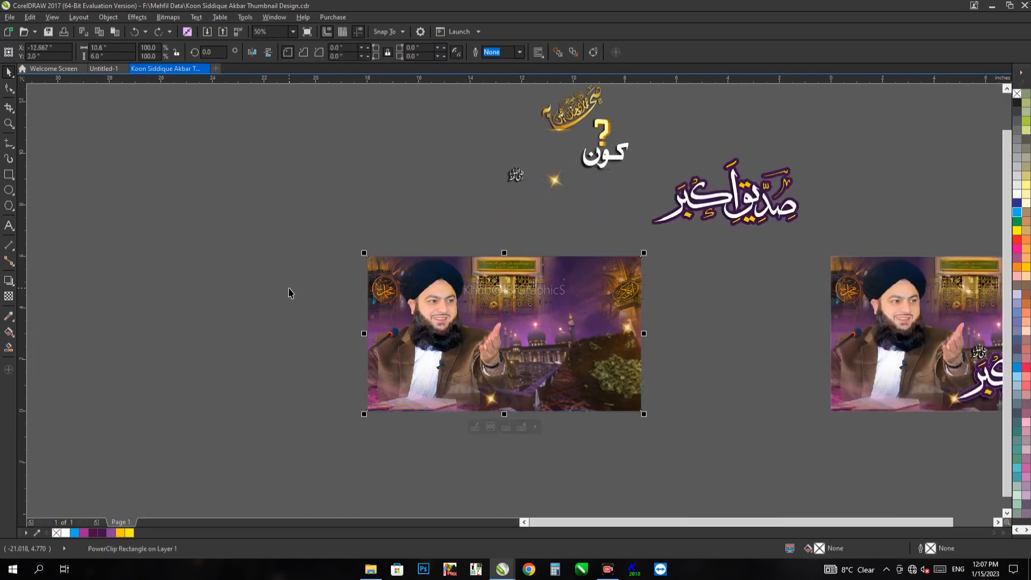
Step: Undo the moves of the lettering and the picture until the complete thumbnail is reassembled at its original place
{"action": "key", "text": "ctrl+z"}
{"action": "key", "text": "ctrl+z"}
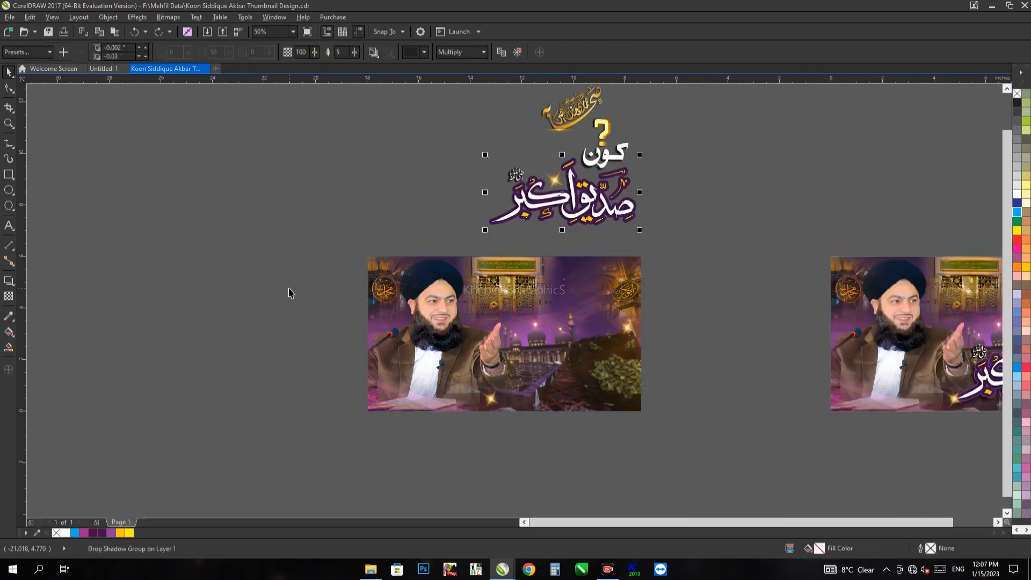
{"action": "key", "text": "ctrl+z"}
{"action": "key", "text": "ctrl+z"}
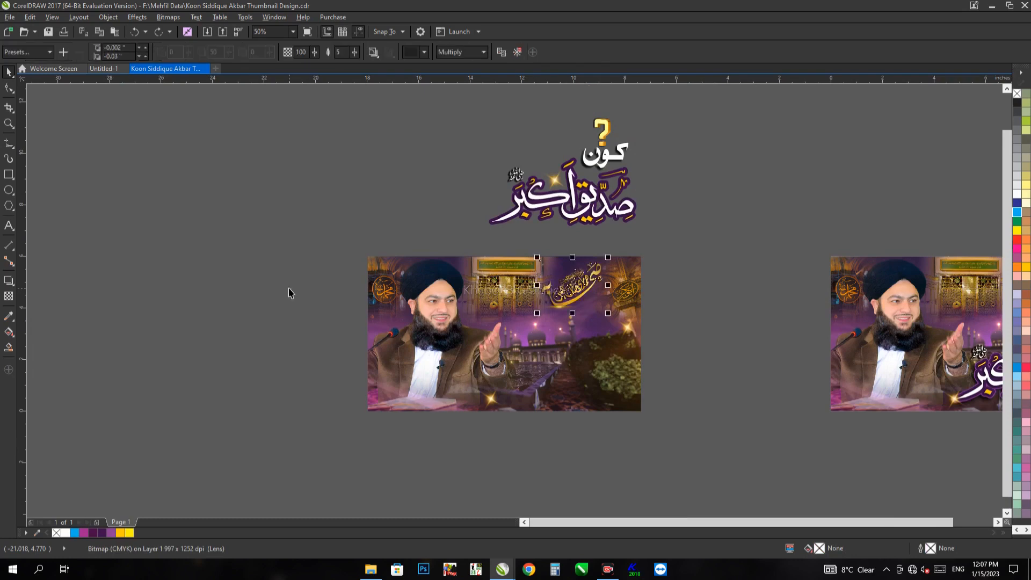
{"action": "key", "text": "ctrl+z"}
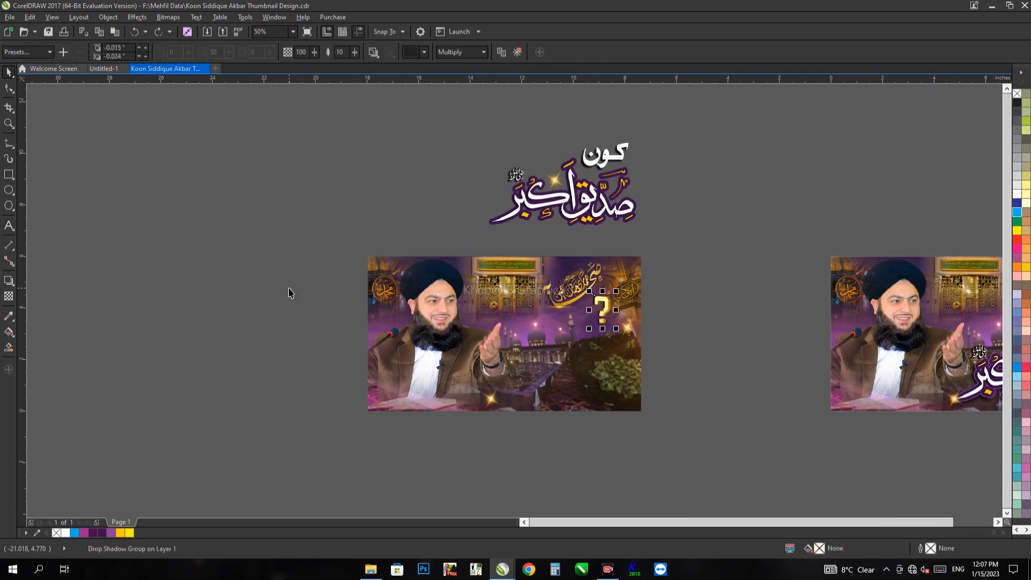
{"action": "key", "text": "ctrl+z"}
{"action": "key", "text": "ctrl+z"}
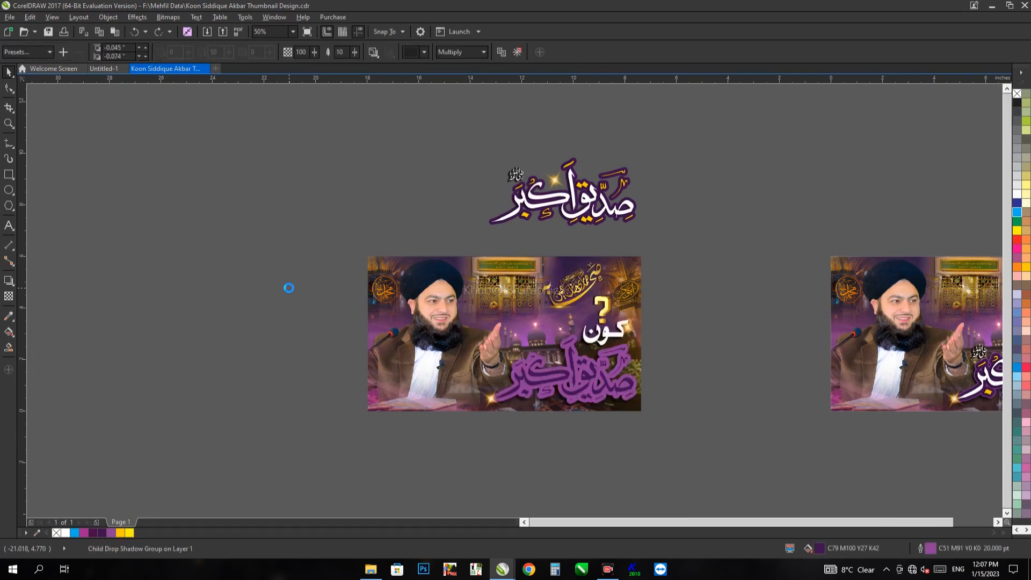
{"action": "key", "text": "ctrl+z"}
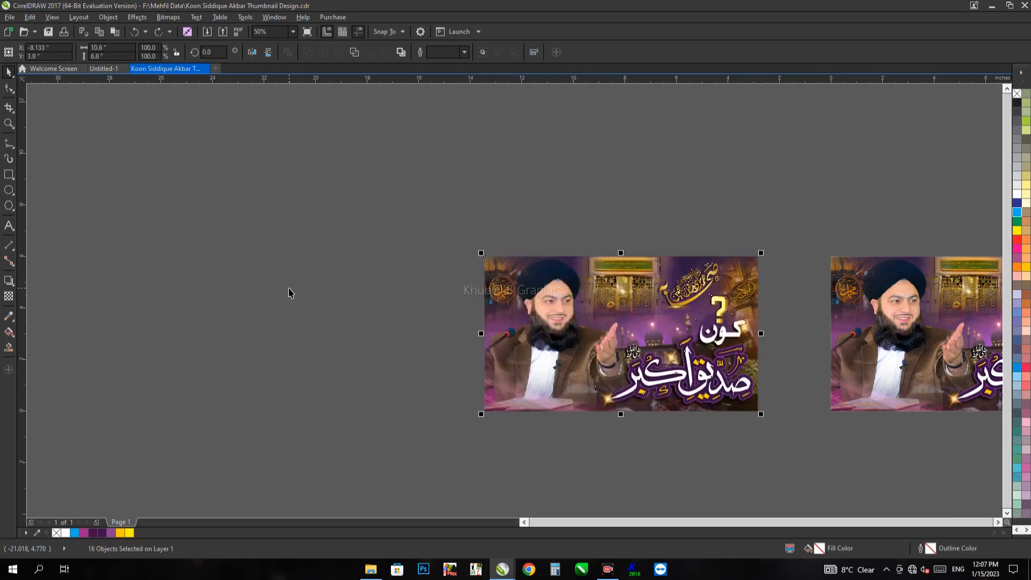
Step: Deselect the reassembled thumbnail and examine its title lettering, purple backing and star flares up close
{"action": "left_click_drag", "start_coordinate": [396, 256], "coordinate": [172, 249]}
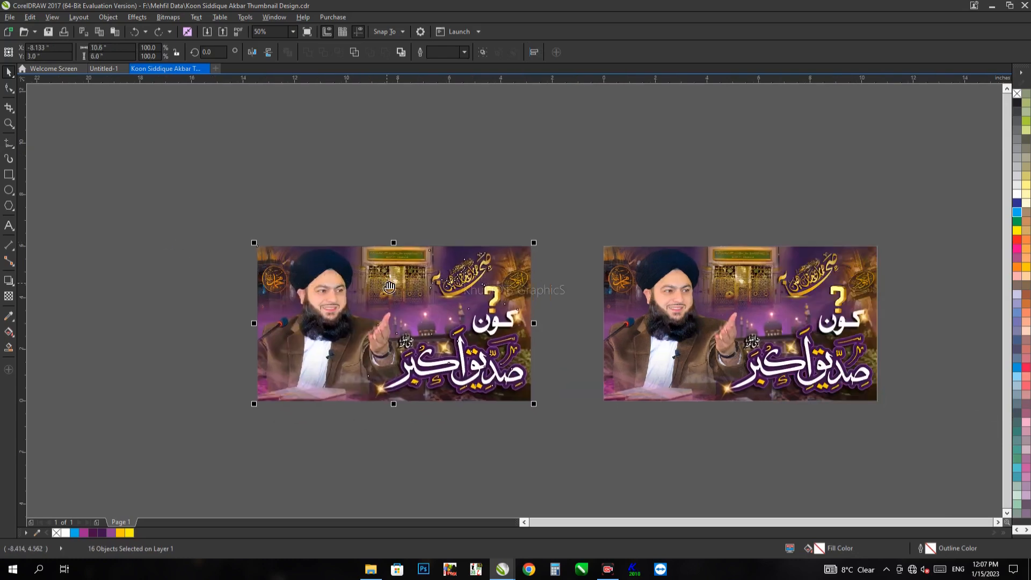
{"action": "left_click_drag", "start_coordinate": [390, 287], "coordinate": [231, 293]}
{"action": "left_click", "coordinate": [314, 209]}
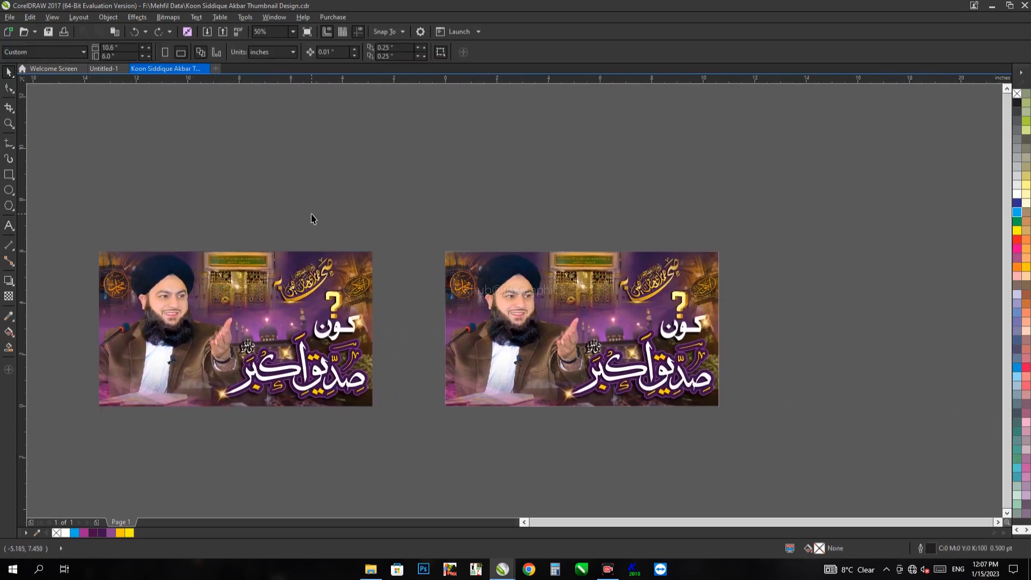
{"action": "key", "text": "z"}
{"action": "left_click_drag", "start_coordinate": [386, 213], "coordinate": [181, 422]}
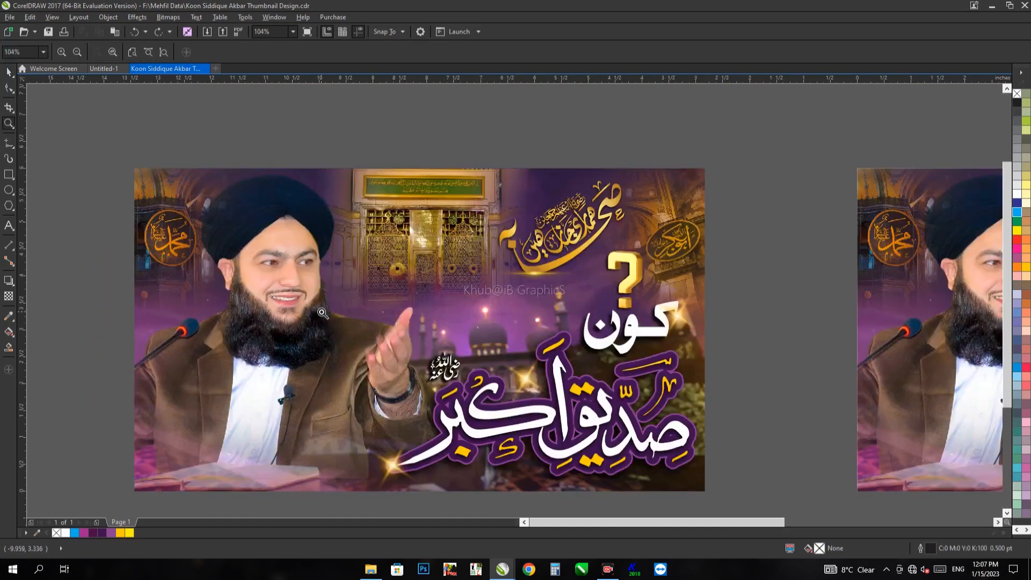
{"action": "key", "text": "space"}
{"action": "scroll", "coordinate": [479, 301], "scroll_direction": "up", "scroll_amount": 3}
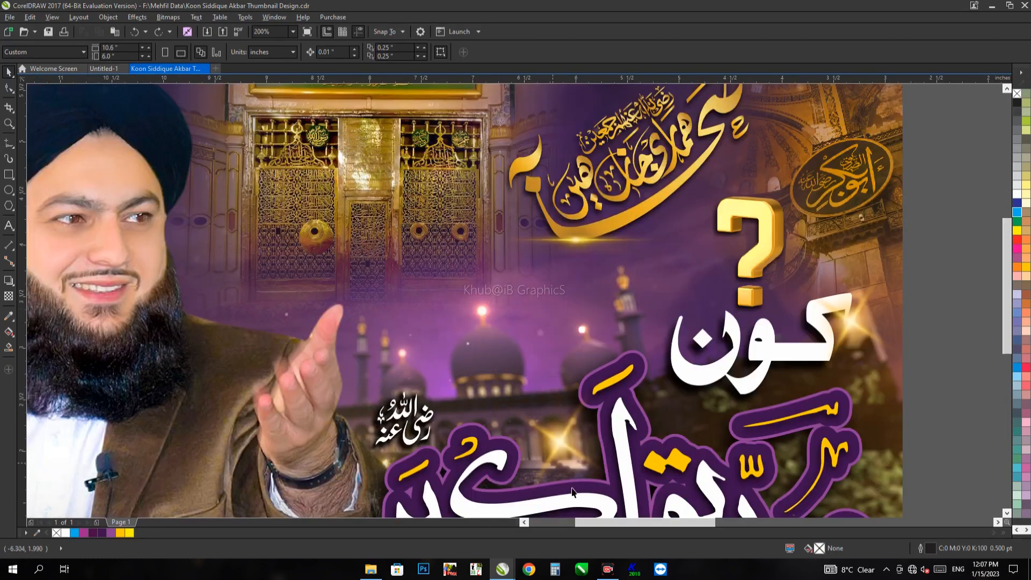
{"action": "scroll", "coordinate": [466, 509], "scroll_direction": "up", "scroll_amount": 6}
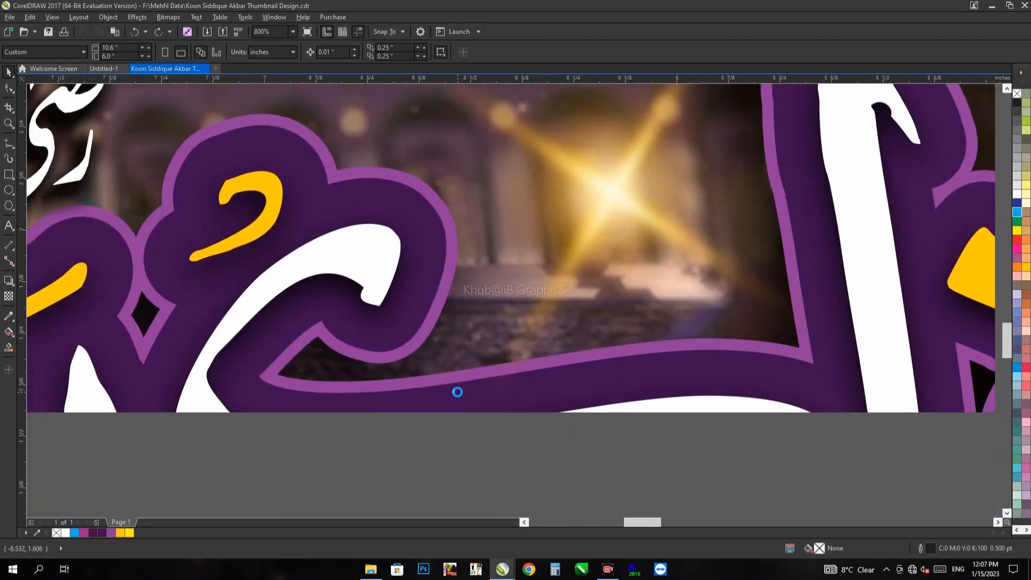
{"action": "scroll", "coordinate": [329, 315], "scroll_direction": "down", "scroll_amount": 6}
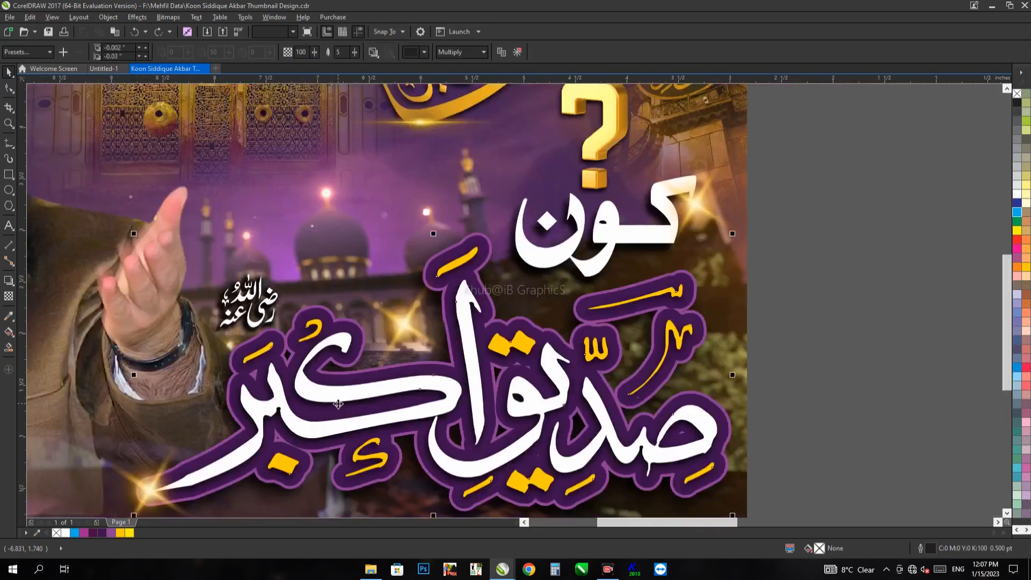
Step: Select the title's purple backing and its white lettering in turn to examine their object properties, and deselect them
{"action": "left_click", "coordinate": [342, 391]}
{"action": "left_click", "coordinate": [344, 389]}
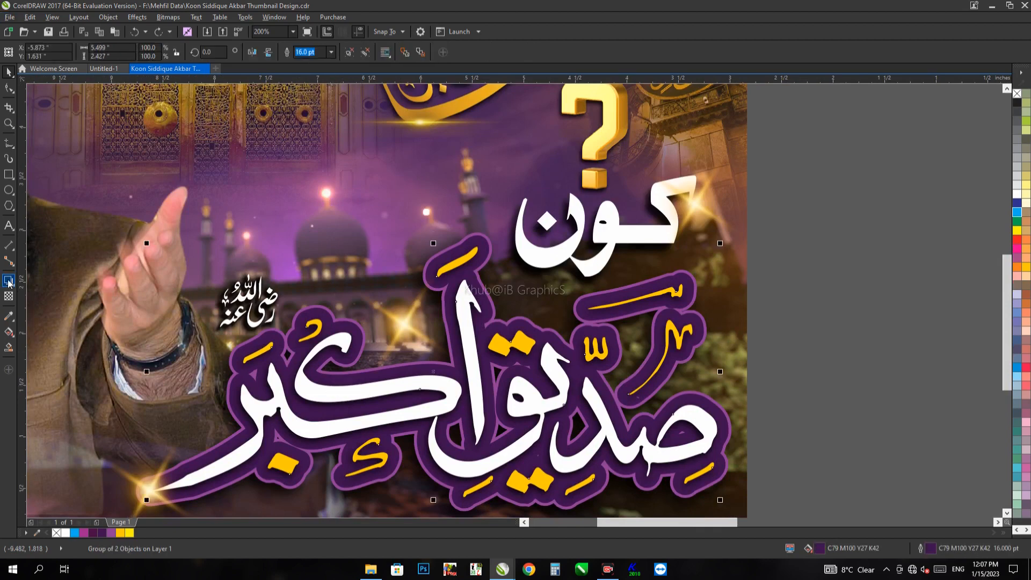
{"action": "left_click", "coordinate": [363, 387]}
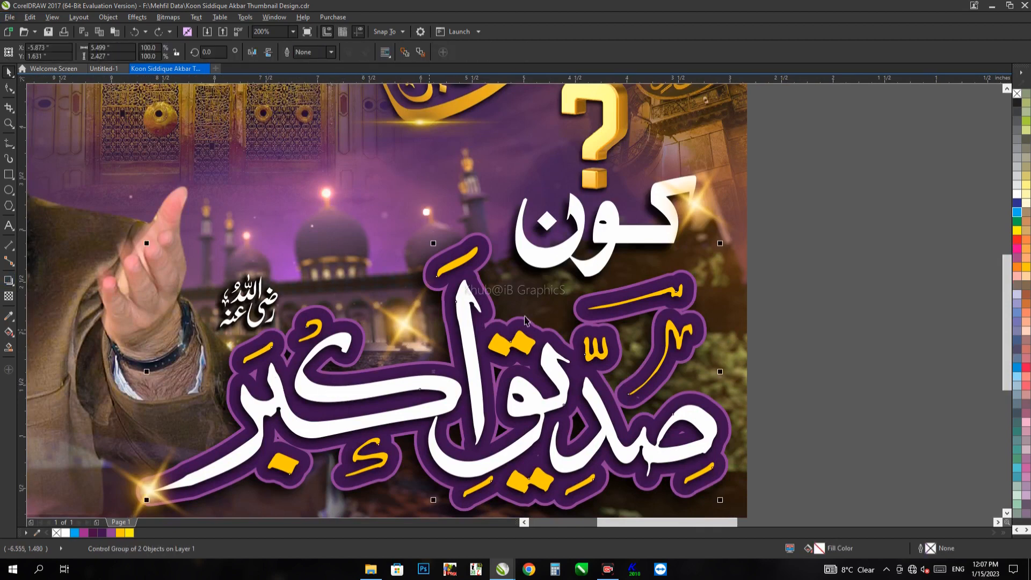
{"action": "left_click", "coordinate": [866, 309]}
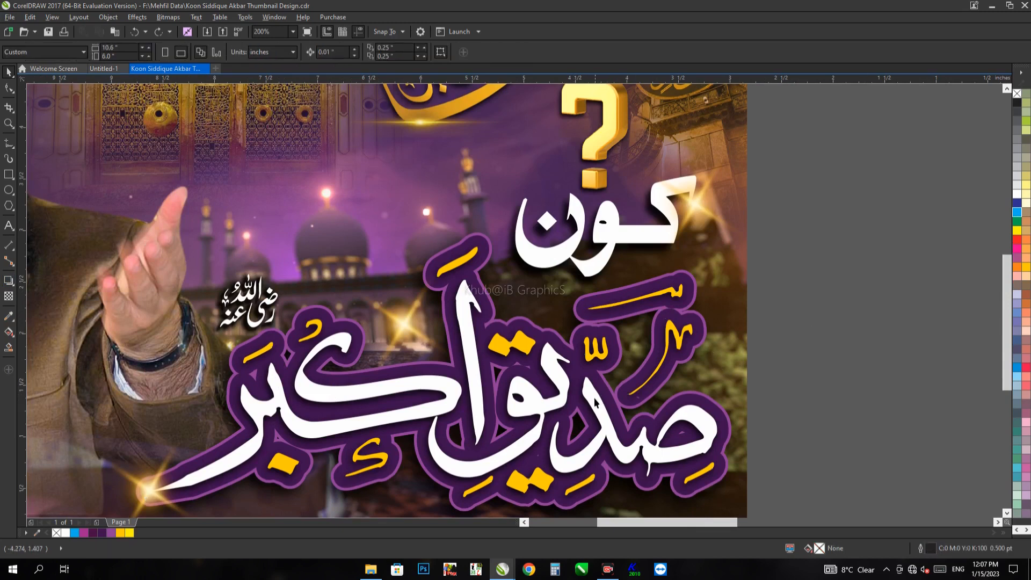
Step: Clear the drop shadow from the title lettering and examine the flat result up close
{"action": "left_click", "coordinate": [594, 397]}
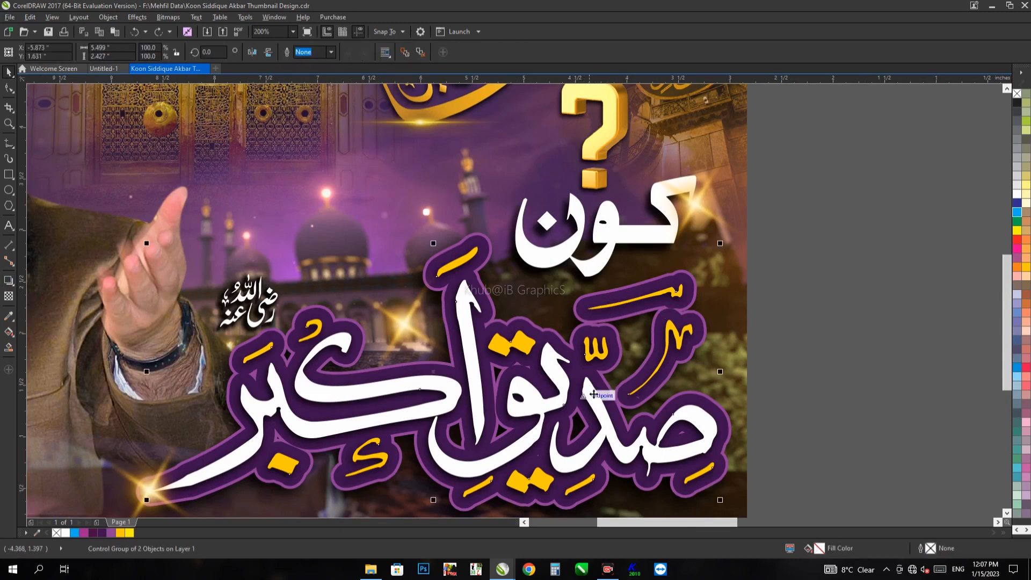
{"action": "left_click", "coordinate": [9, 280]}
{"action": "left_click_drag", "start_coordinate": [391, 393], "coordinate": [391, 395]}
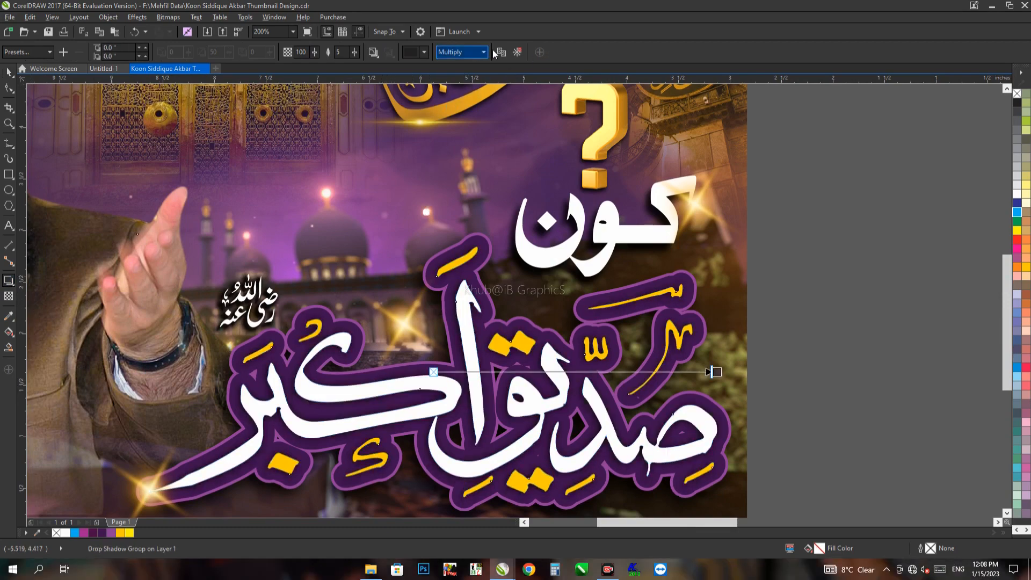
{"action": "left_click", "coordinate": [517, 52]}
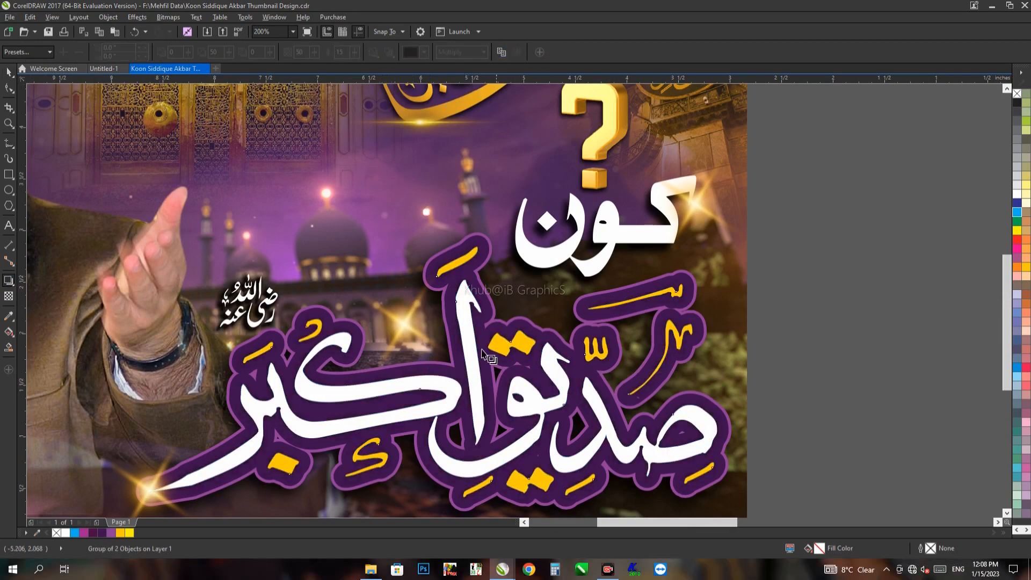
{"action": "scroll", "coordinate": [418, 417], "scroll_direction": "up", "scroll_amount": 4}
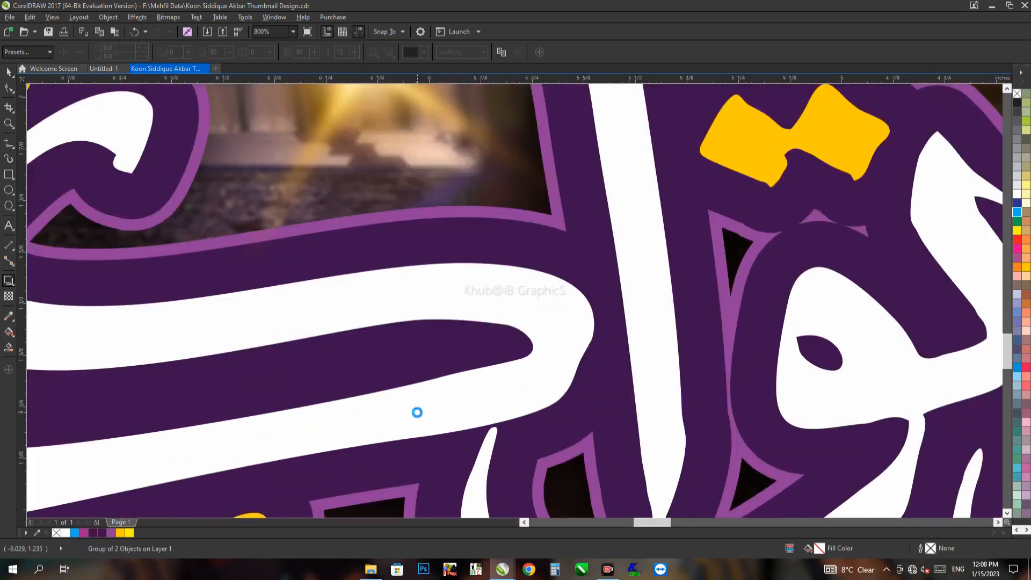
Step: Undo the drop shadow changes on the title lettering and return to the Pick tool
{"action": "key", "text": "ctrl+z"}
{"action": "scroll", "coordinate": [408, 352], "scroll_direction": "down", "scroll_amount": 2}
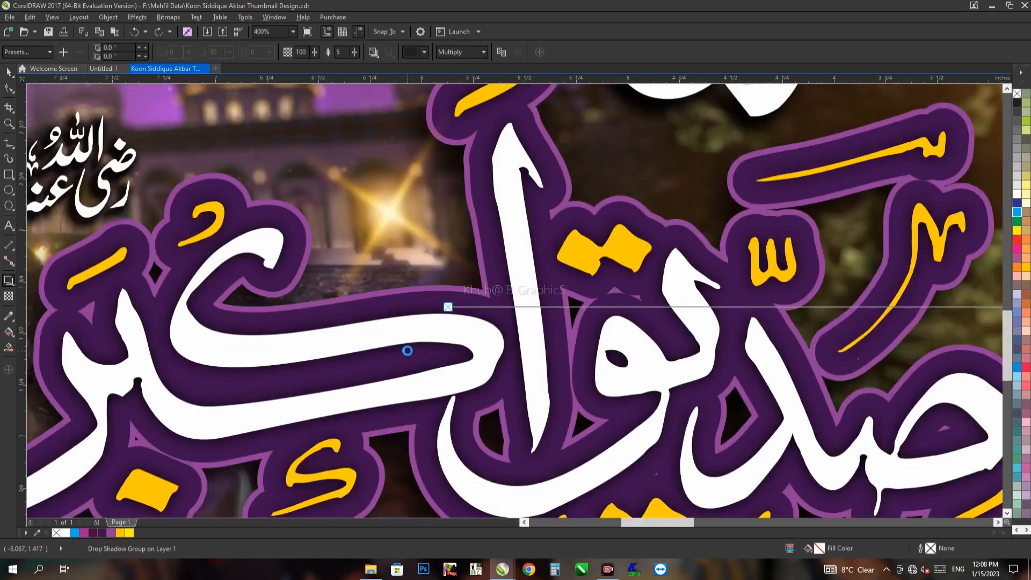
{"action": "left_click_drag", "start_coordinate": [407, 350], "coordinate": [409, 356]}
{"action": "scroll", "coordinate": [396, 378], "scroll_direction": "down", "scroll_amount": 4}
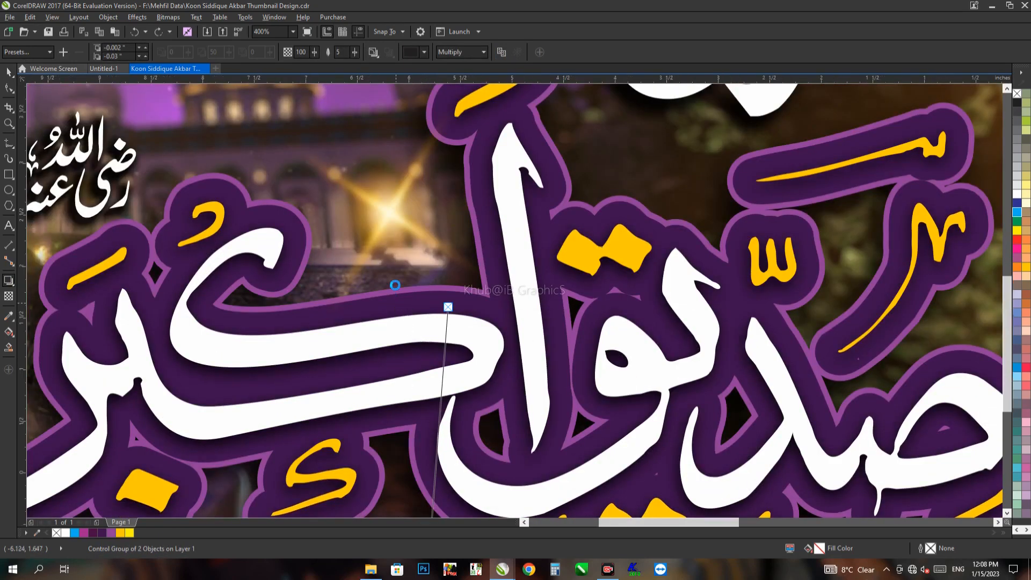
{"action": "key", "text": "space"}
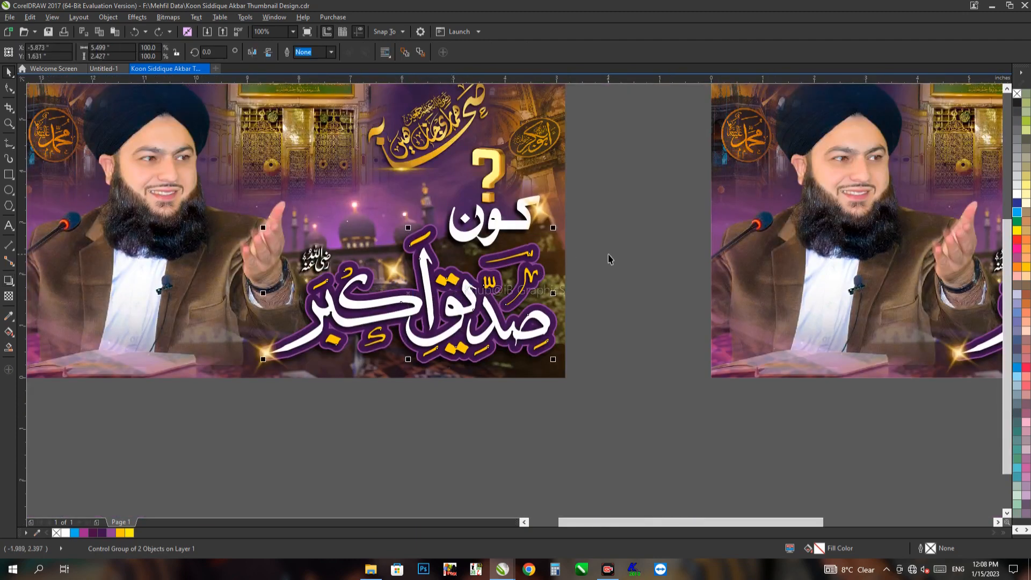
Step: Delete the duplicate thumbnail lying outside the page, keeping only the one on the page
{"action": "left_click", "coordinate": [688, 236]}
{"action": "scroll", "coordinate": [687, 234], "scroll_direction": "down", "scroll_amount": 2}
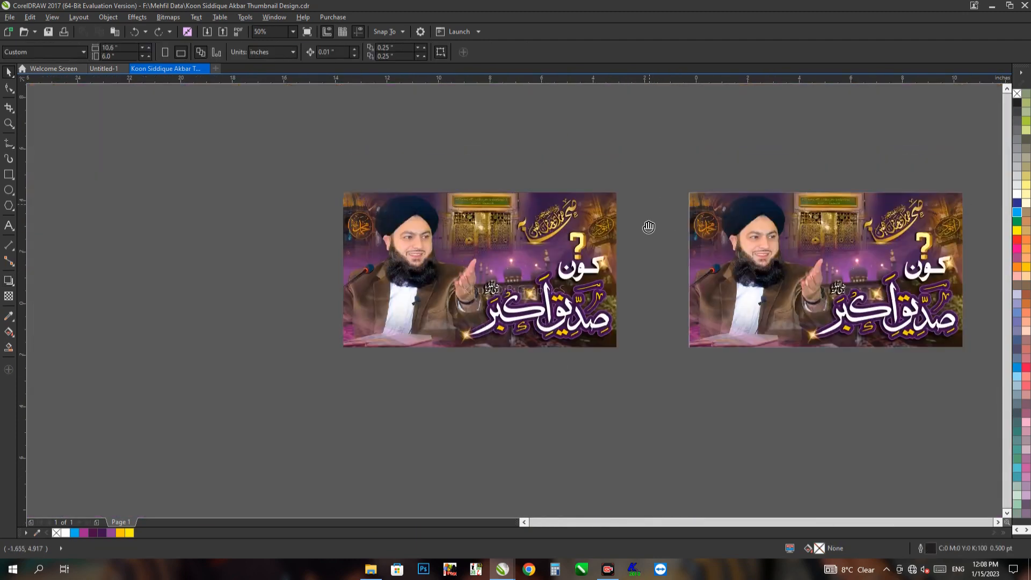
{"action": "left_click_drag", "start_coordinate": [583, 243], "coordinate": [288, 411]}
{"action": "key", "text": "Delete"}
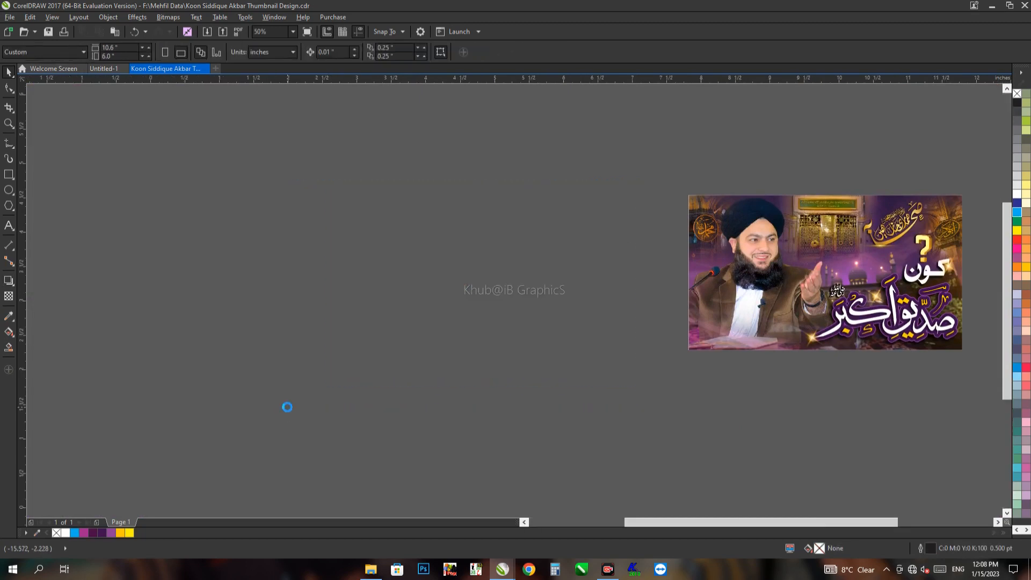
Step: Fit the remaining thumbnail in the view and examine it in a full-screen preview
{"action": "key", "text": "F4"}
{"action": "key", "text": "F9"}
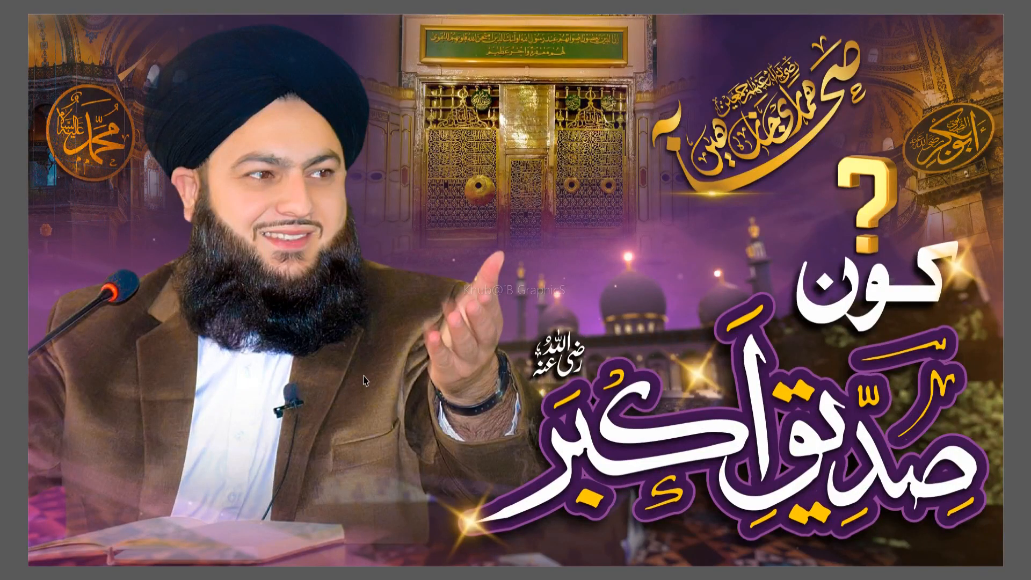
{"action": "key", "text": "Escape"}
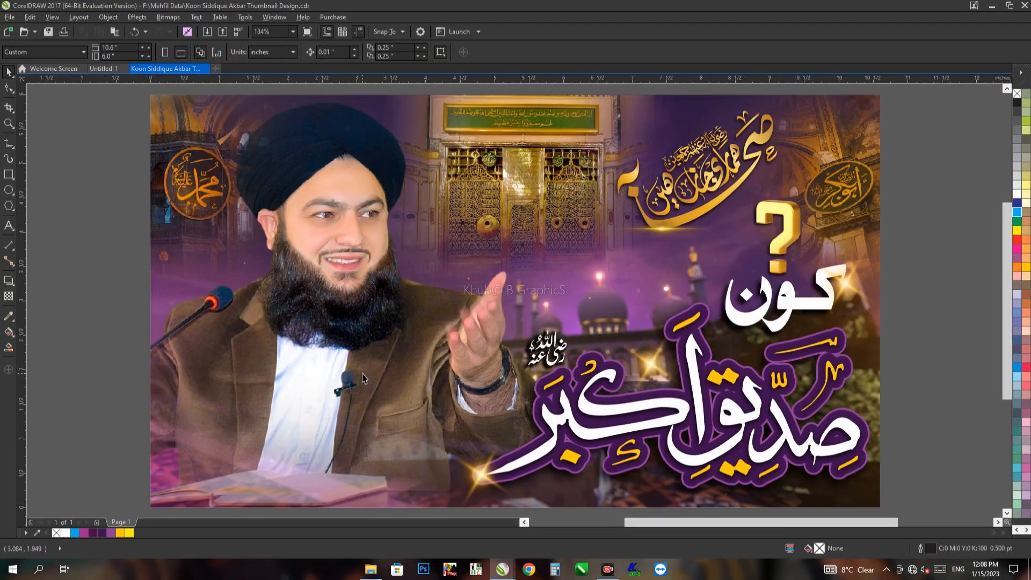